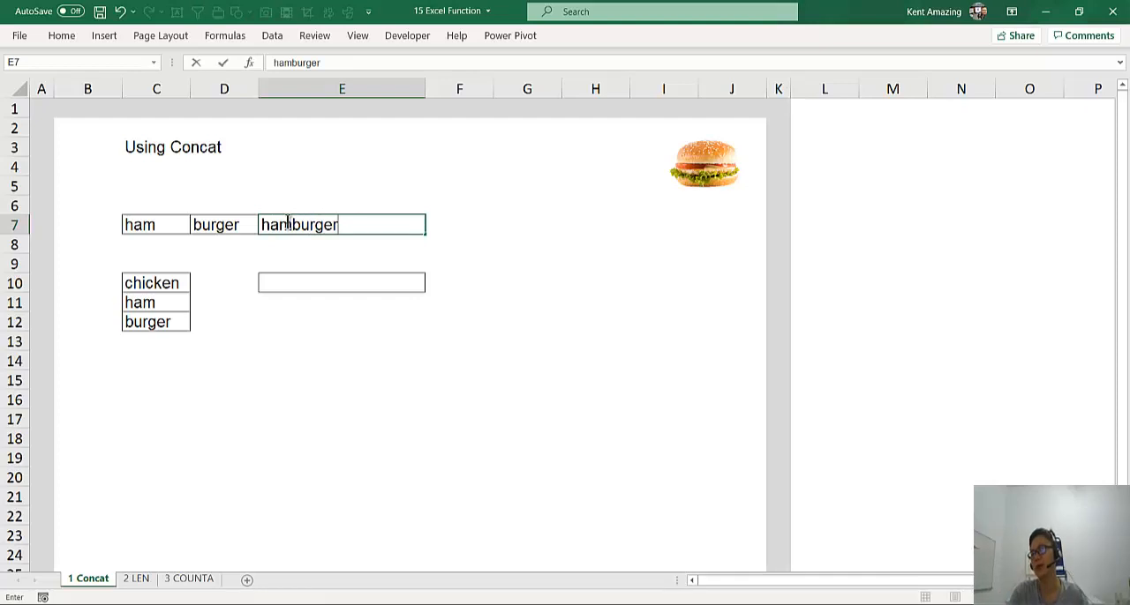
Replace the typed text in cell E7 with the formula =C7&D7 to join ham and burger
{"action": "key", "text": "BackSpace"}
{"action": "key", "text": "BackSpace"}
{"action": "key", "text": "BackSpace"}
{"action": "key", "text": "BackSpace"}
{"action": "key", "text": "BackSpace"}
{"action": "key", "text": "BackSpace"}
{"action": "key", "text": "BackSpace"}
{"action": "key", "text": "BackSpace"}
{"action": "type", "text": "="}
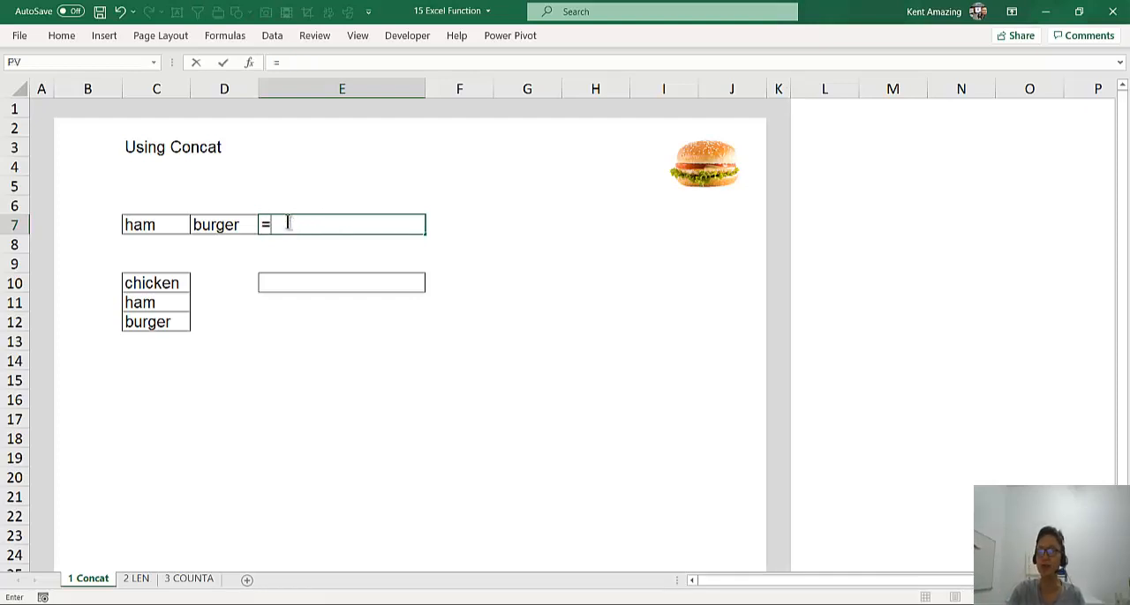
{"action": "left_click", "coordinate": [150, 226]}
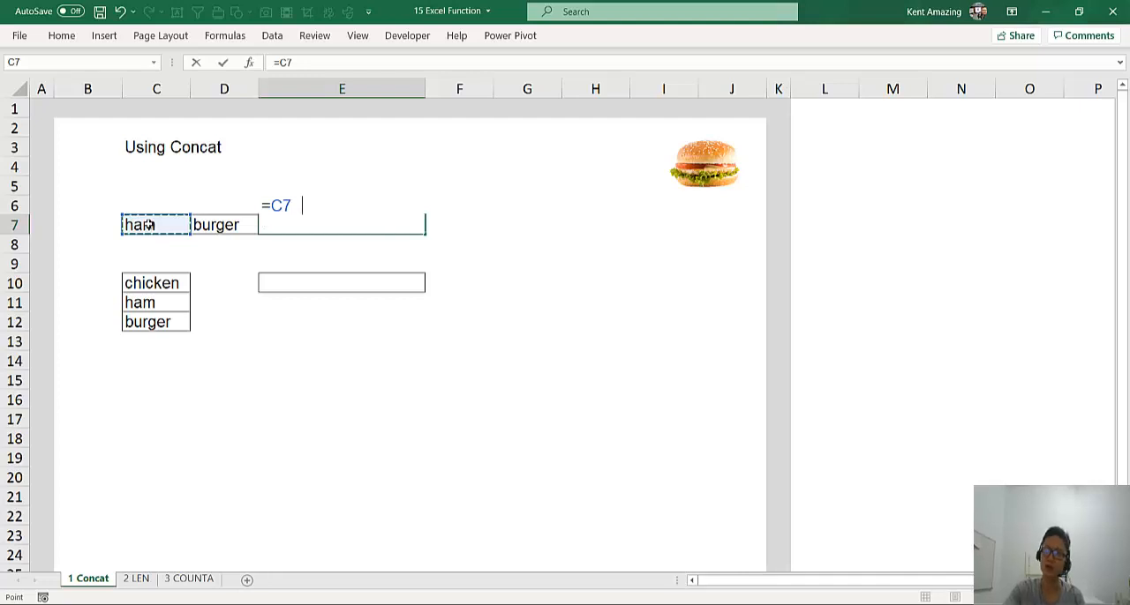
{"action": "type", "text": "&"}
{"action": "left_click", "coordinate": [209, 224]}
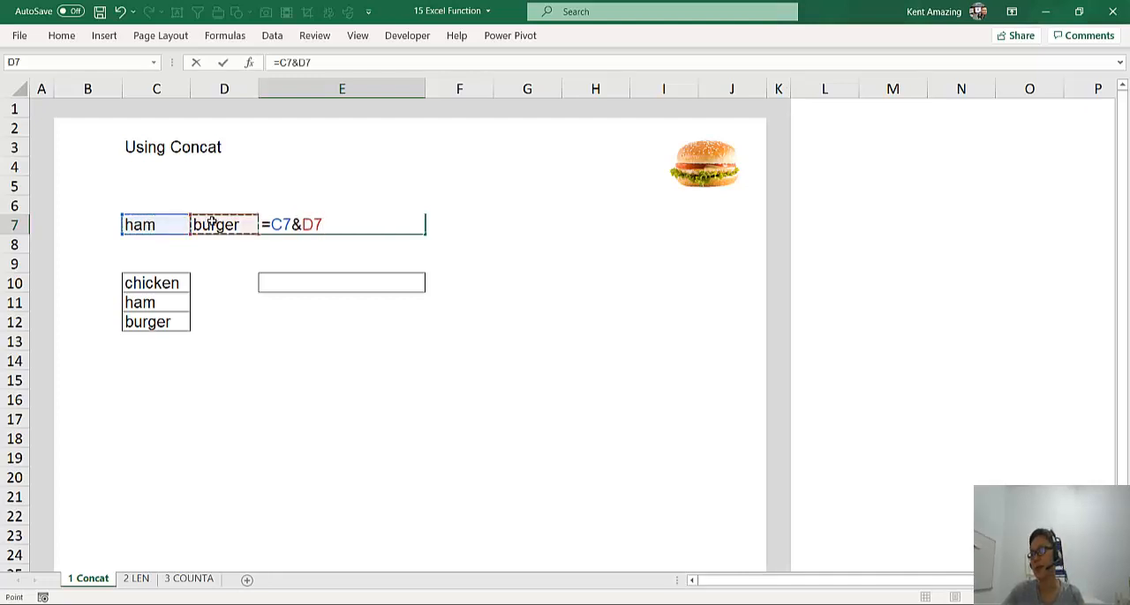
{"action": "key", "text": "Return"}
{"action": "left_click", "coordinate": [298, 227]}
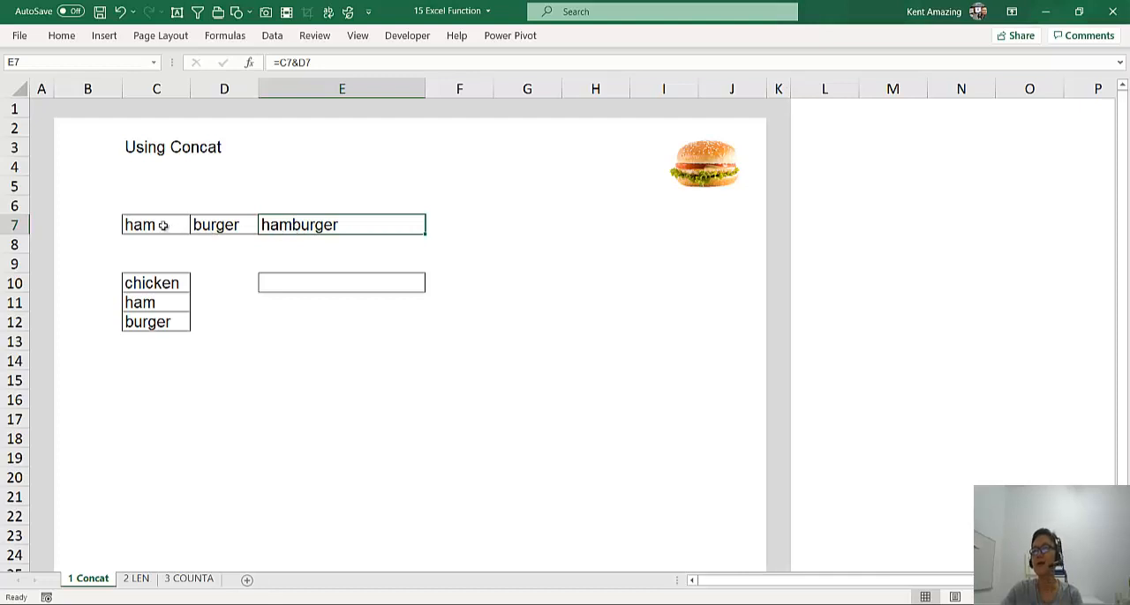
Join chicken, ham and burger in cell E10 with the formula =C10&C11&C12
{"action": "left_click", "coordinate": [152, 286]}
{"action": "left_click_drag", "start_coordinate": [152, 324], "coordinate": [152, 339]}
{"action": "left_click", "coordinate": [275, 278]}
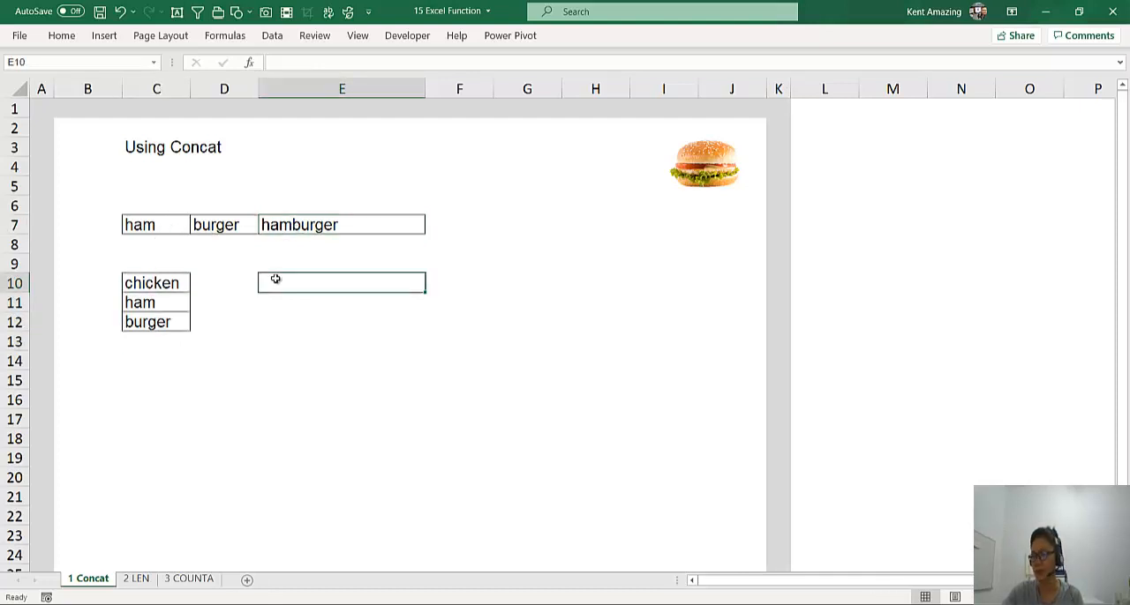
{"action": "type", "text": "="}
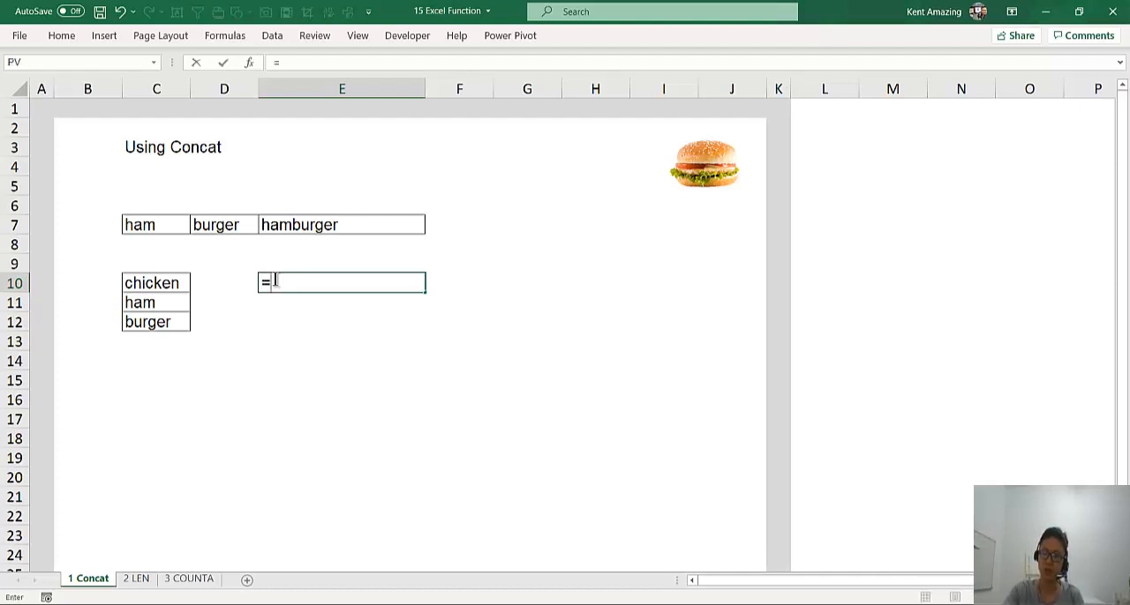
{"action": "type", "text": "c"}
{"action": "key", "text": "Escape"}
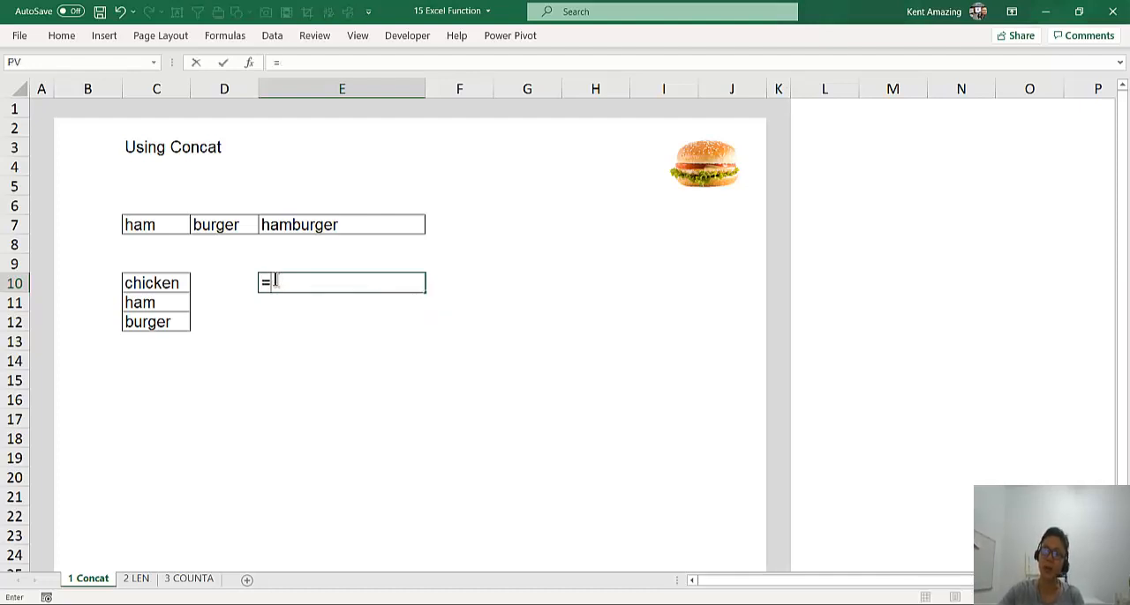
{"action": "key", "text": "BackSpace"}
{"action": "left_click", "coordinate": [150, 285]}
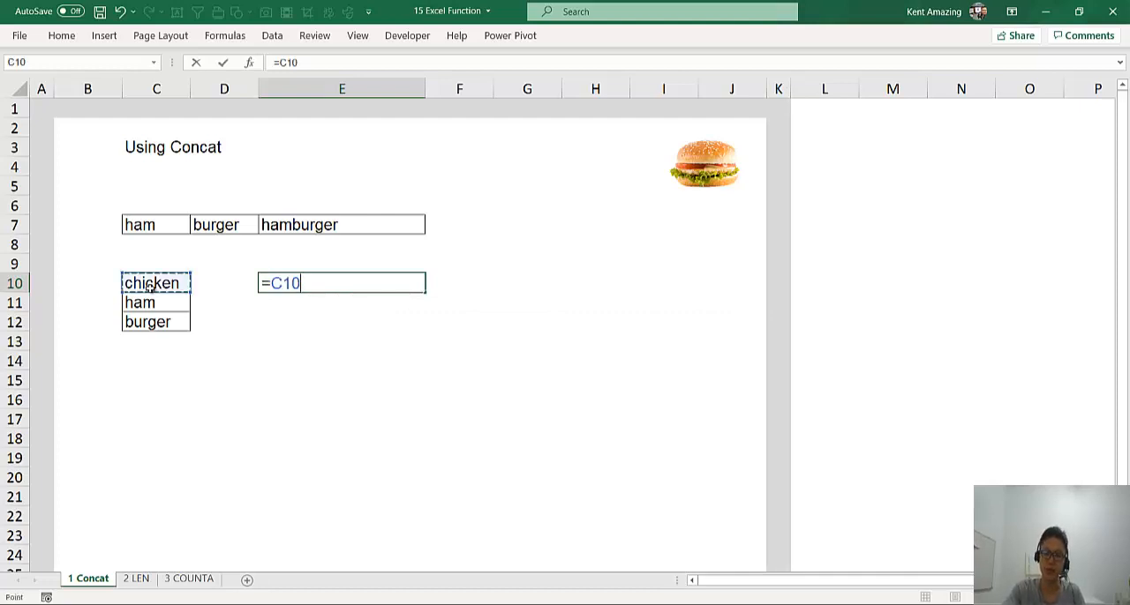
{"action": "type", "text": "&"}
{"action": "left_click", "coordinate": [146, 304]}
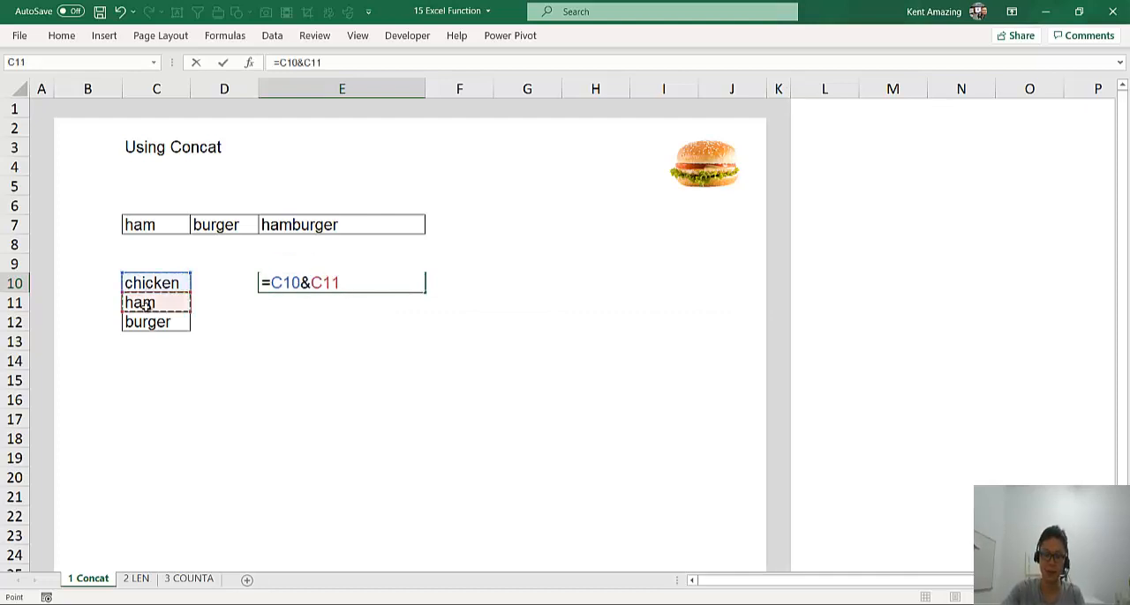
{"action": "type", "text": "&"}
{"action": "left_click", "coordinate": [146, 324]}
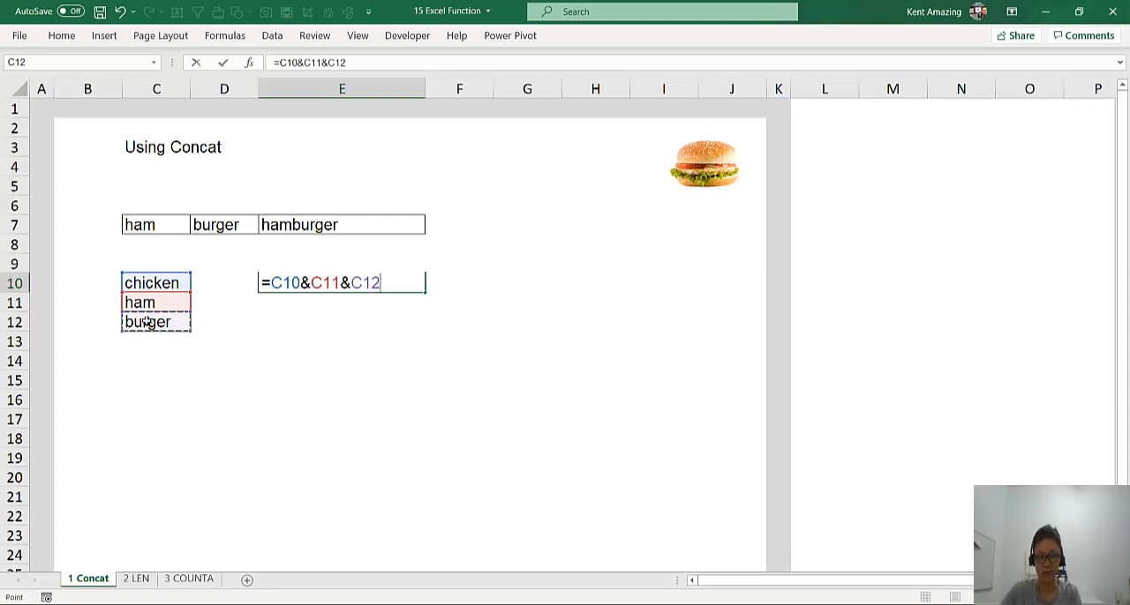
{"action": "key", "text": "Return"}
Replace the formula in cell E10 with a CONCAT function over the range C10:C12
{"action": "left_click", "coordinate": [329, 281]}
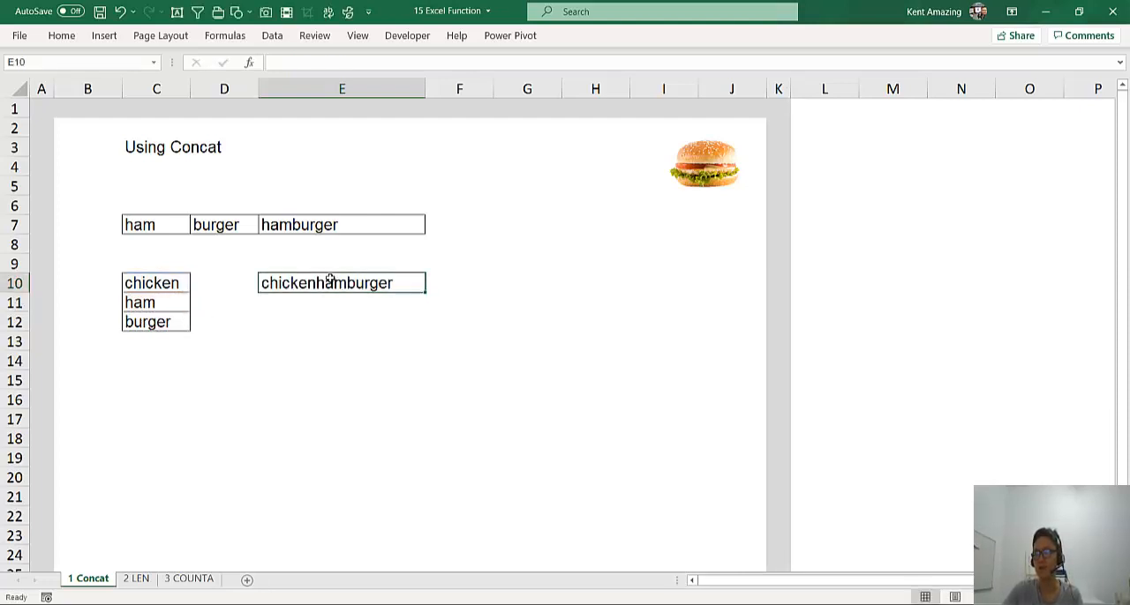
{"action": "type", "text": "="}
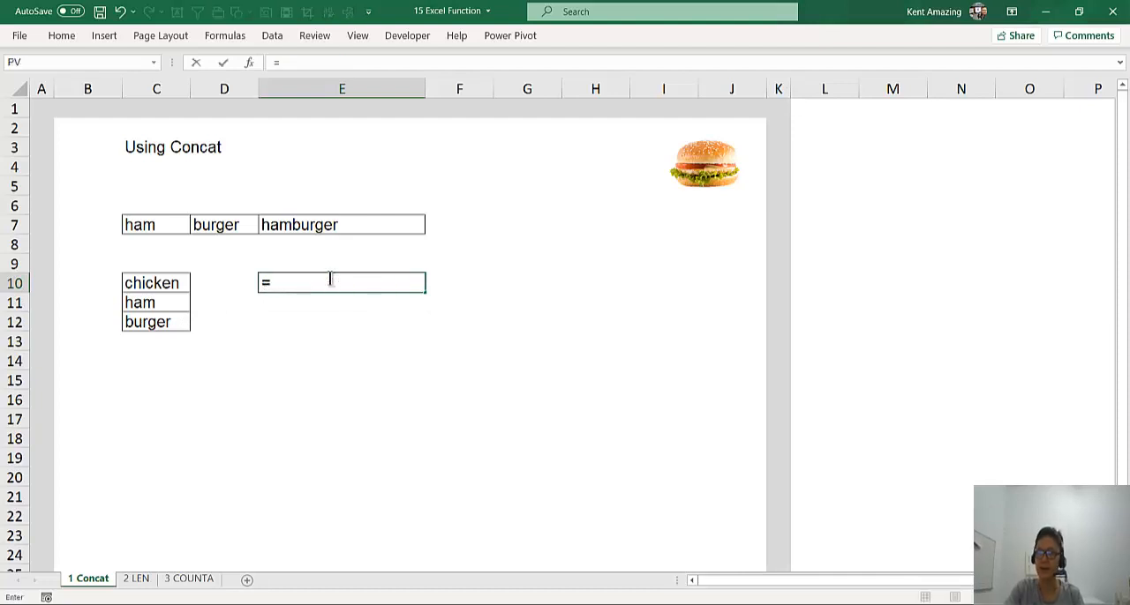
{"action": "type", "text": "concat"}
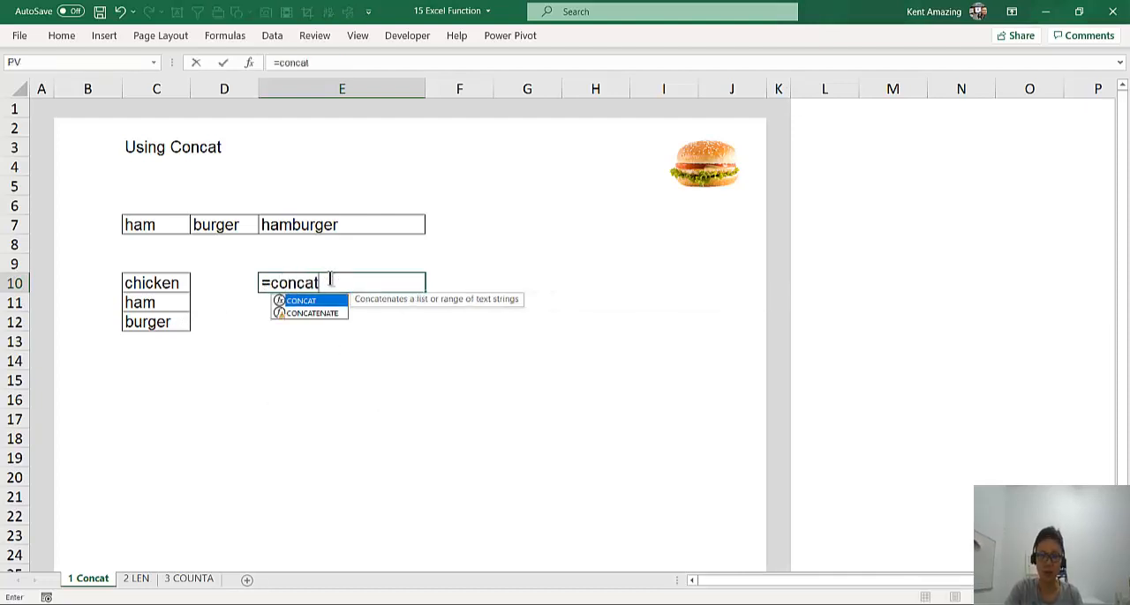
{"action": "type", "text": "("}
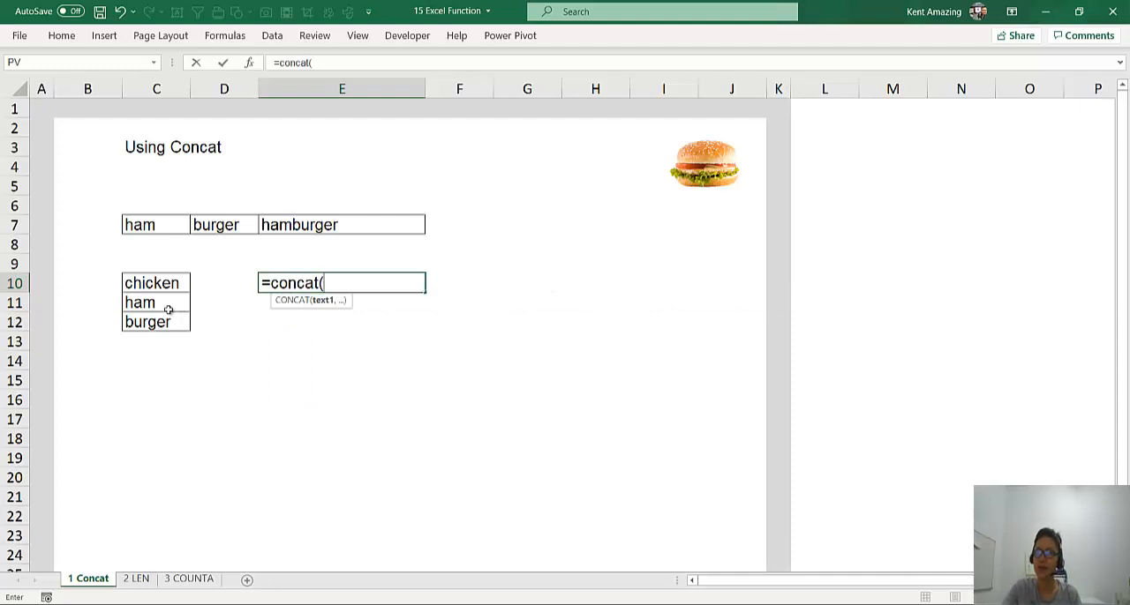
{"action": "left_click_drag", "start_coordinate": [162, 287], "coordinate": [165, 334]}
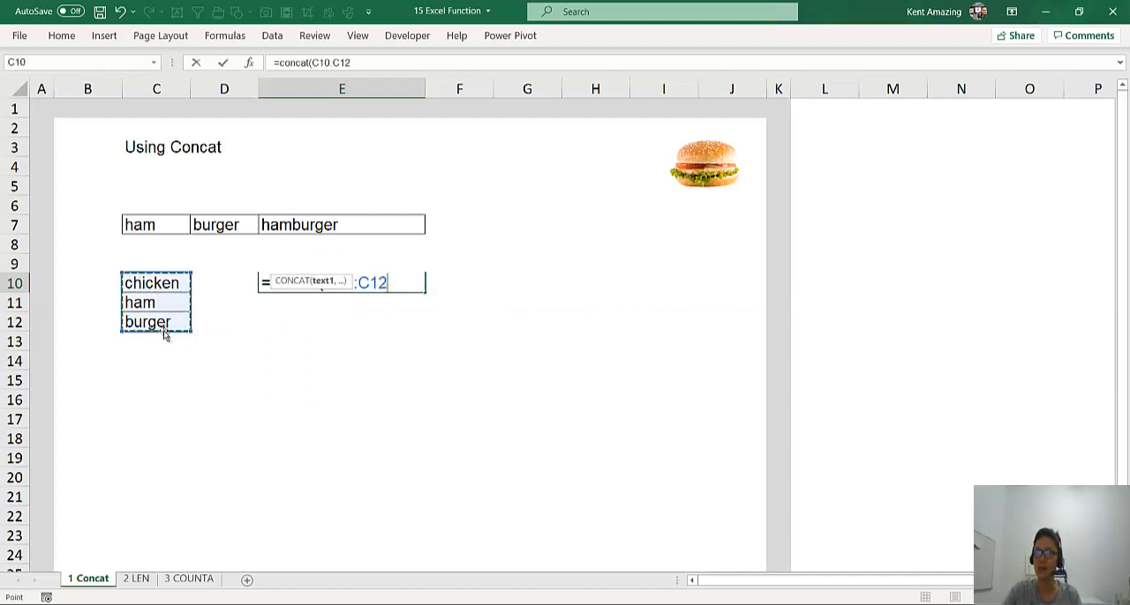
{"action": "key", "text": "Return"}
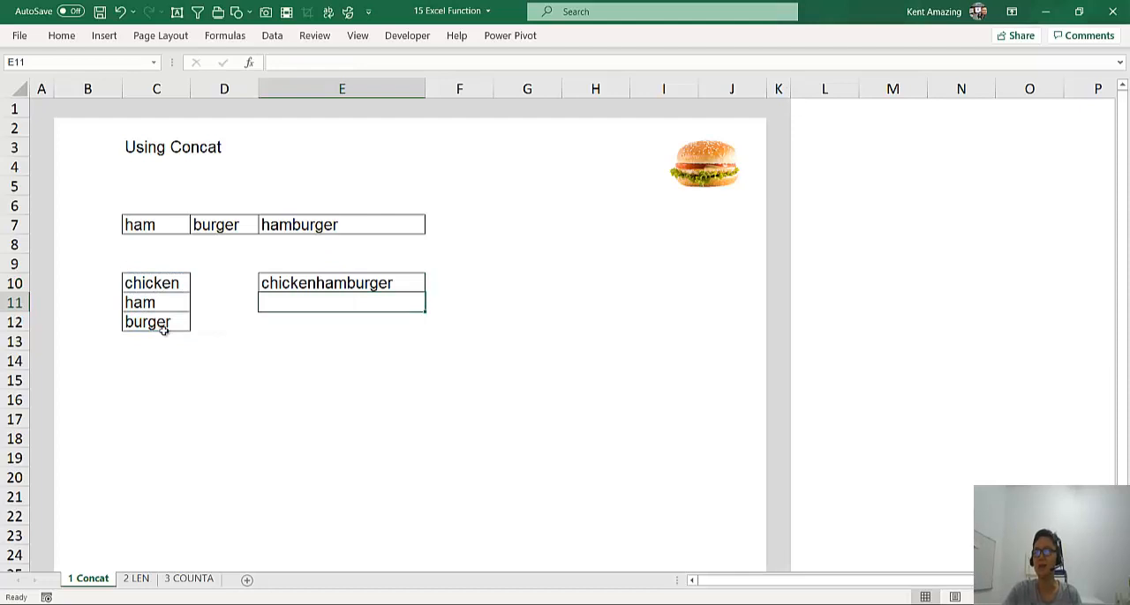
{"action": "left_click", "coordinate": [293, 287]}
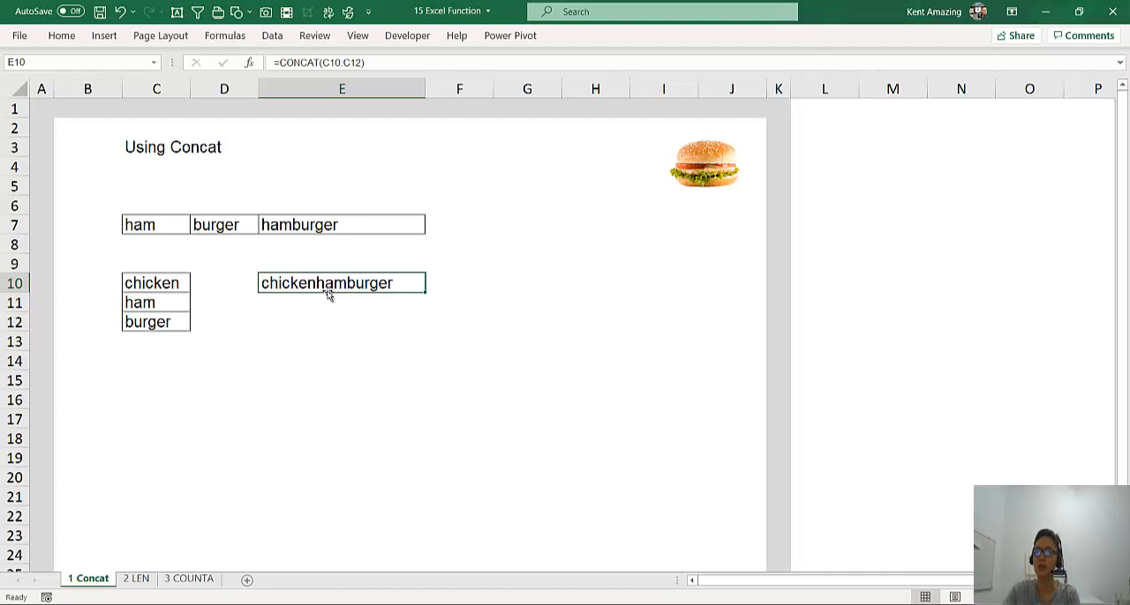
Switch to the 2 LEN worksheet and select the tomato chip cell E7 to show its formula
{"action": "left_click", "coordinate": [134, 582]}
{"action": "left_click", "coordinate": [213, 373]}
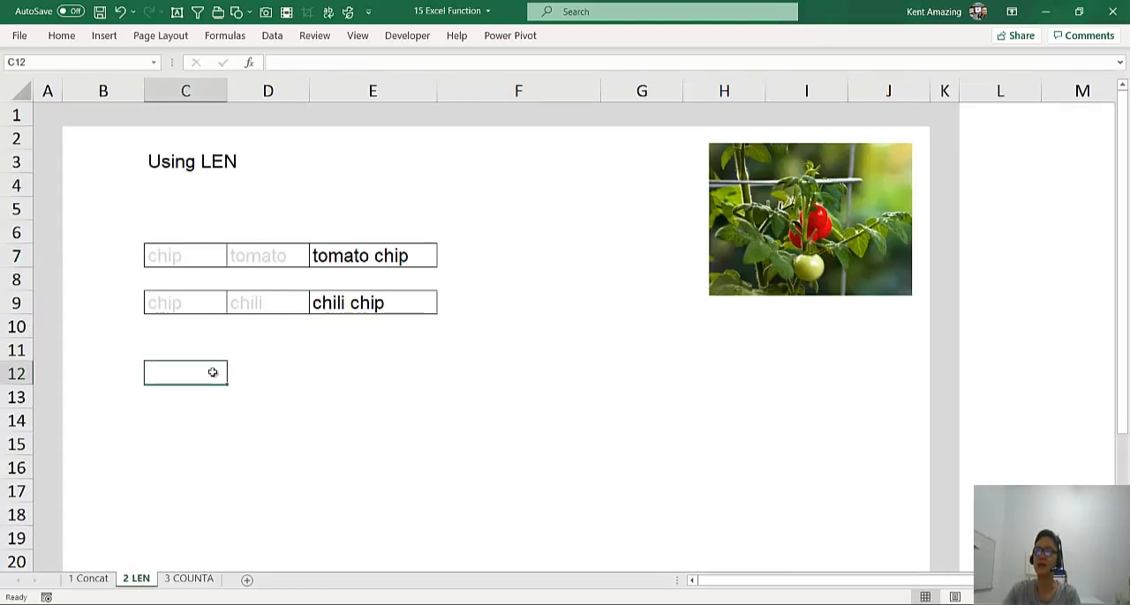
{"action": "left_click", "coordinate": [389, 254]}
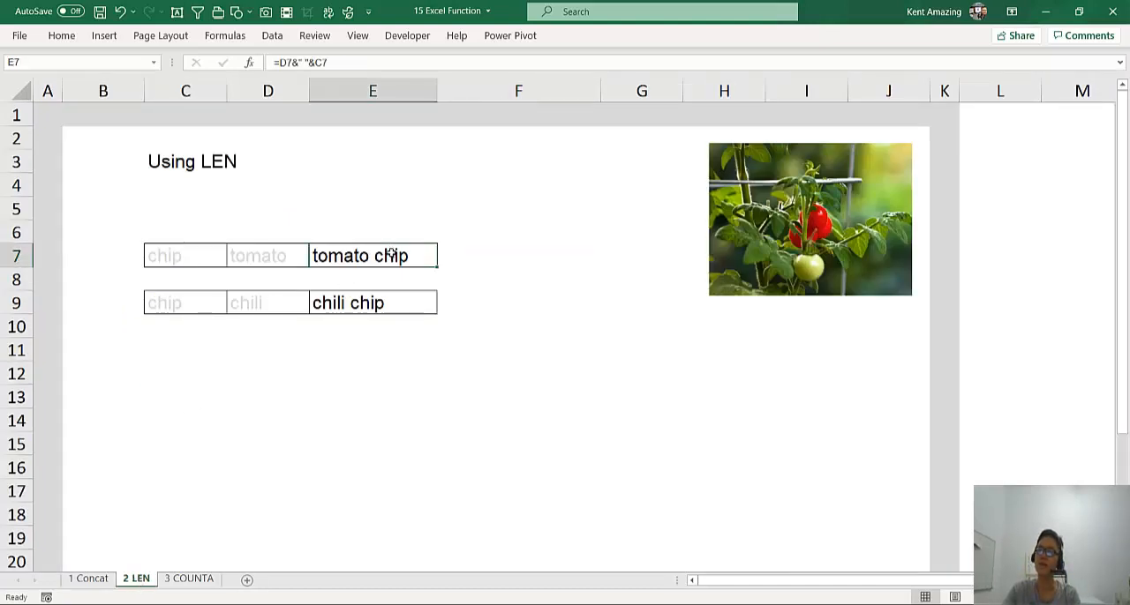
Enter the manually counted character length 11 in cell F7, beside the tomato chip text
{"action": "left_click", "coordinate": [462, 251]}
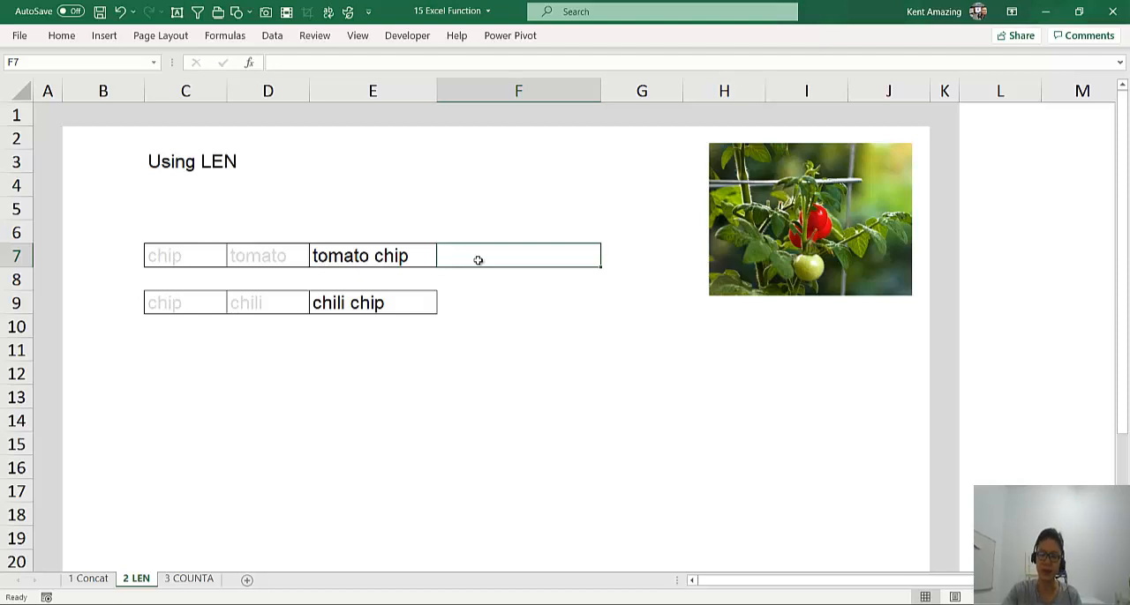
{"action": "type", "text": "="}
{"action": "key", "text": "BackSpace"}
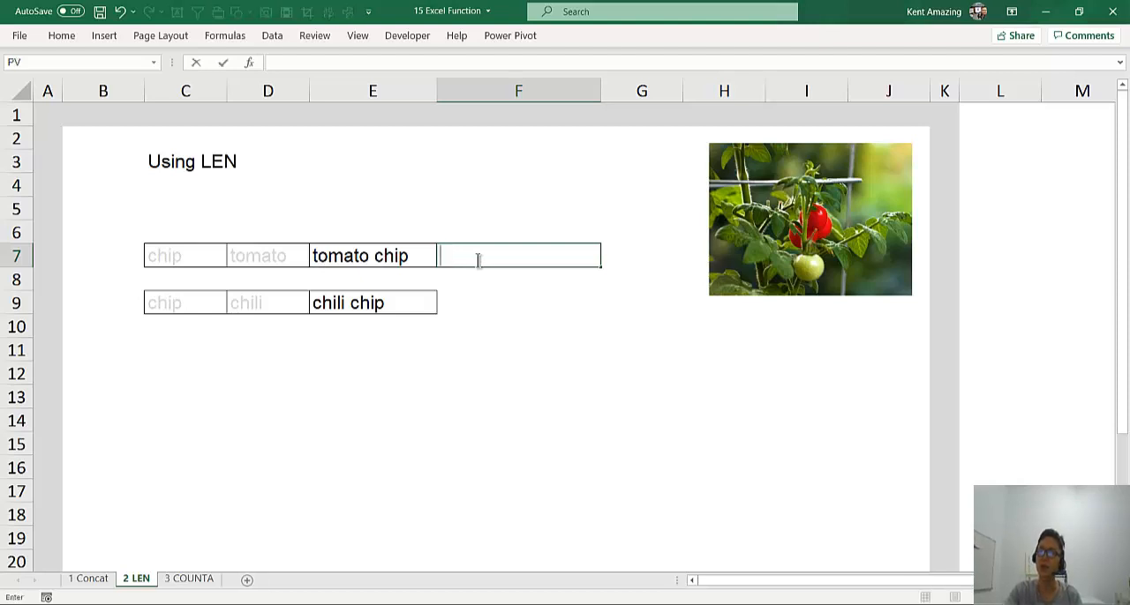
{"action": "left_click", "coordinate": [329, 273]}
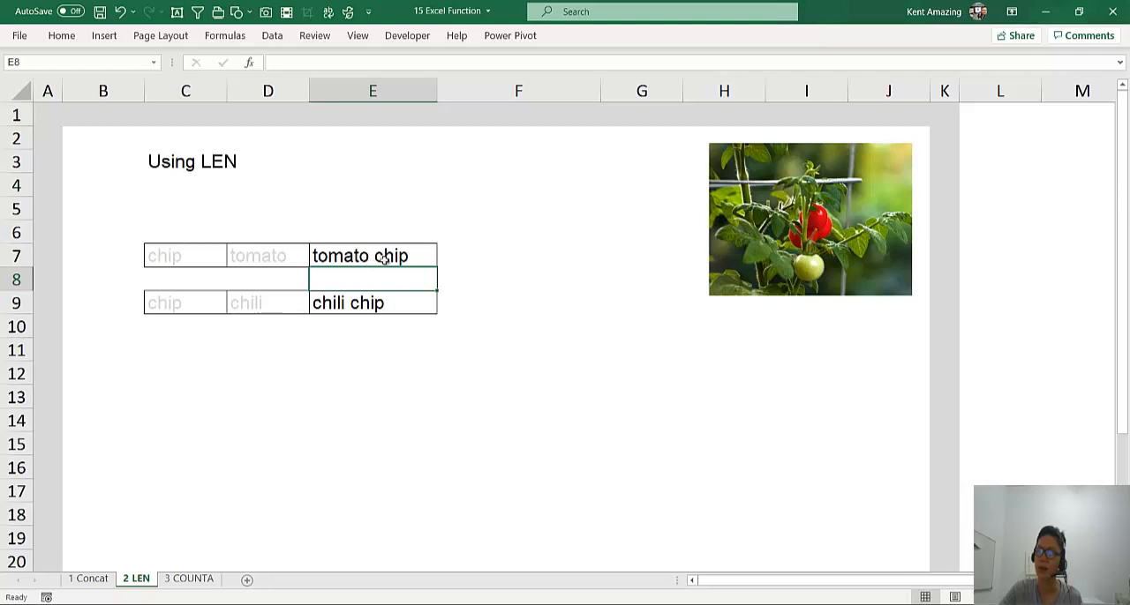
{"action": "left_click", "coordinate": [458, 256]}
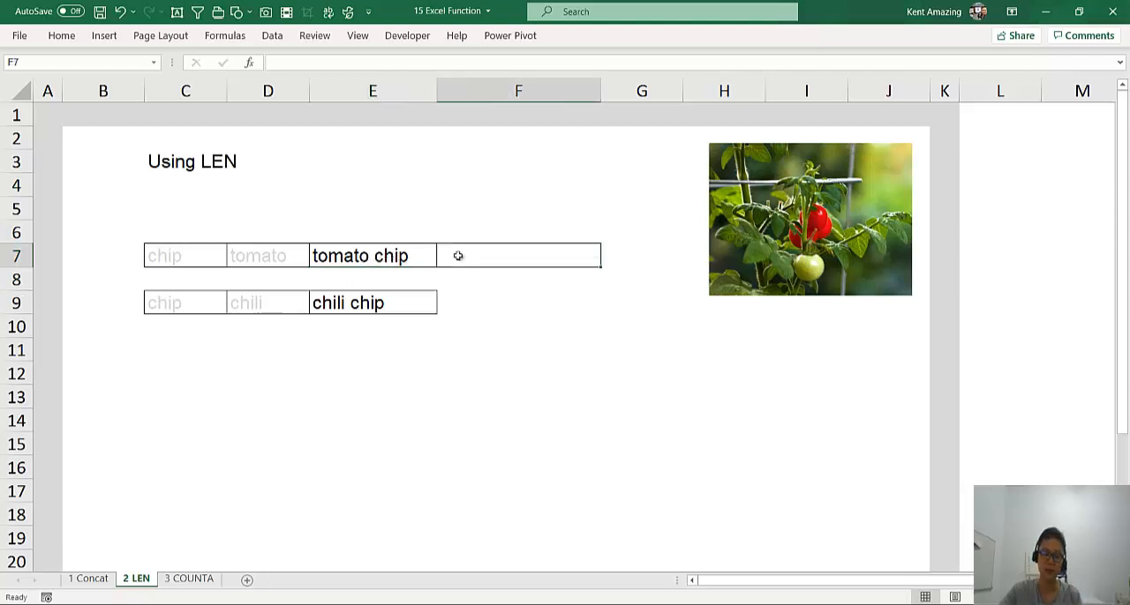
{"action": "type", "text": "="}
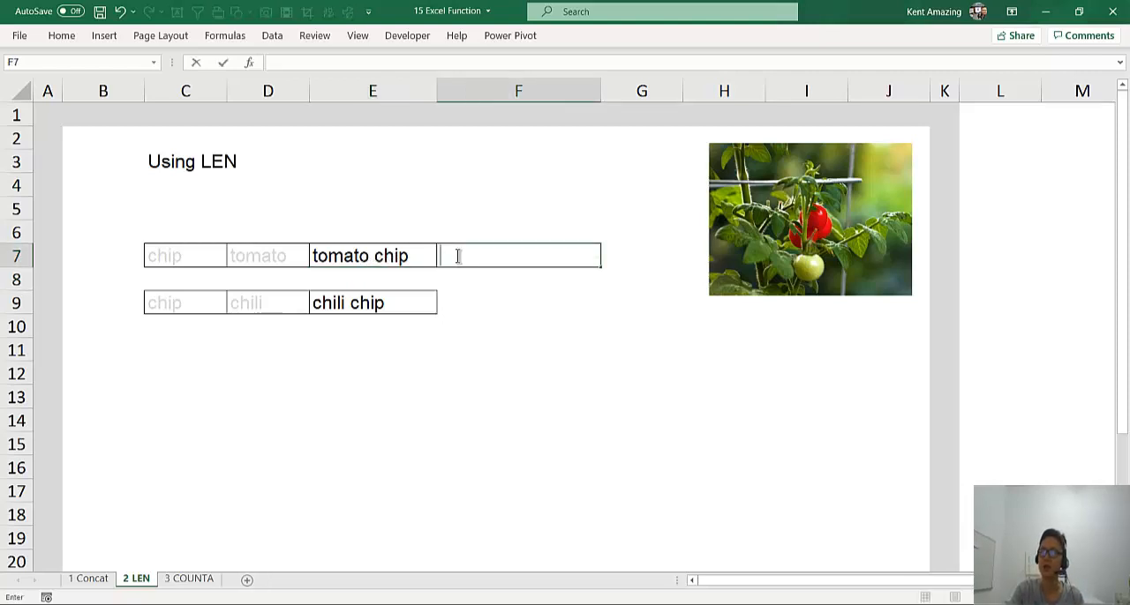
{"action": "type", "text": "11"}
{"action": "key", "text": "Return"}
Append &"no salt" to the formula in cell E7 and autofit column E to the longer text
{"action": "key", "text": "Up"}
{"action": "key", "text": "Left"}
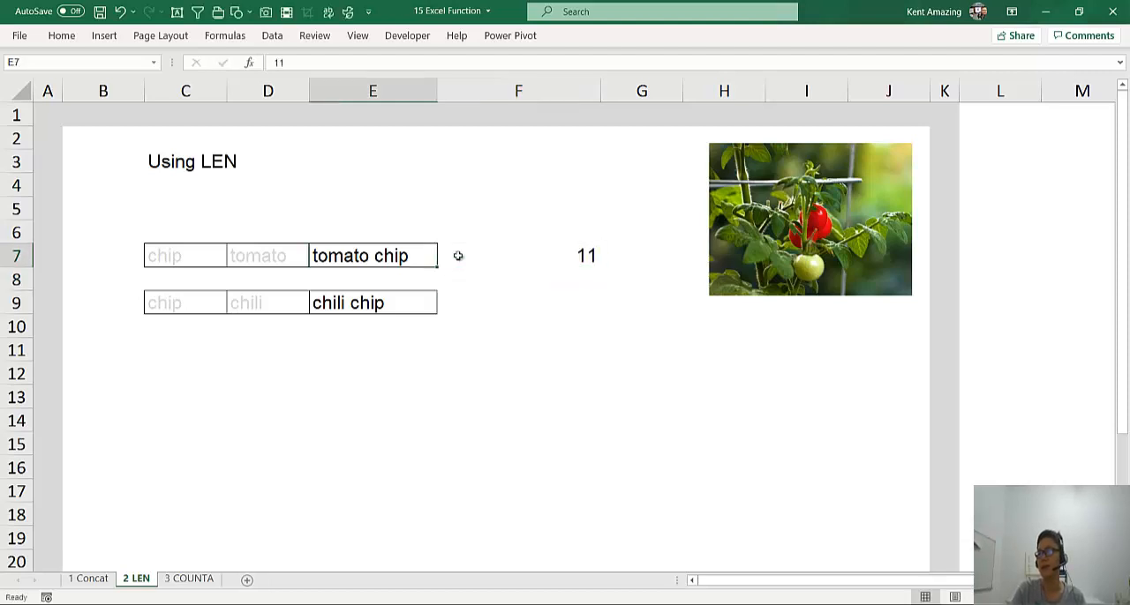
{"action": "left_click", "coordinate": [344, 61]}
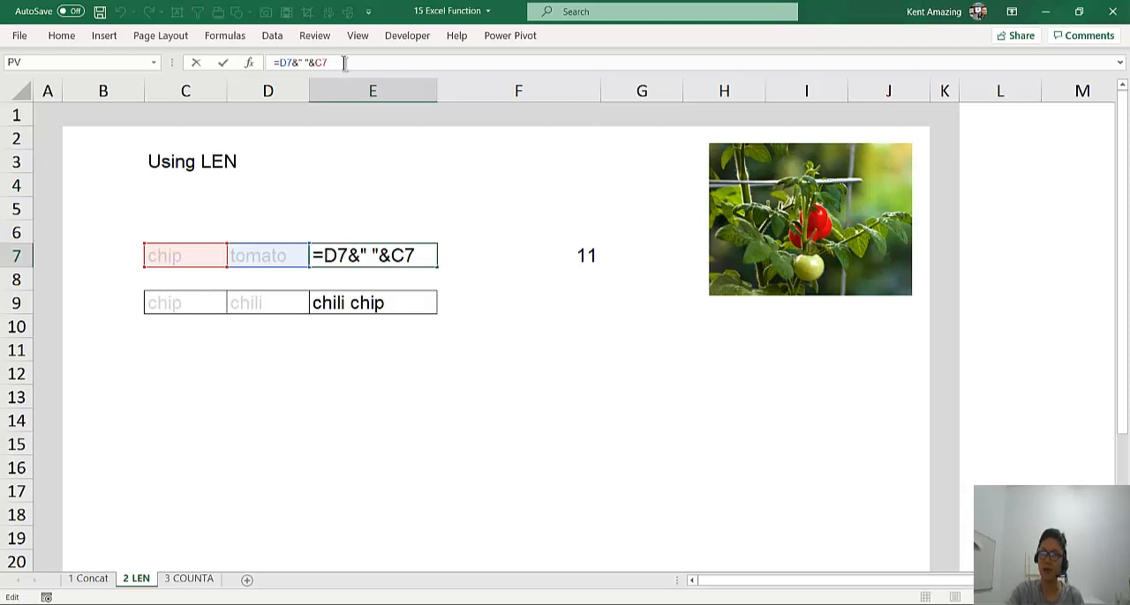
{"action": "type", "text": "&"}
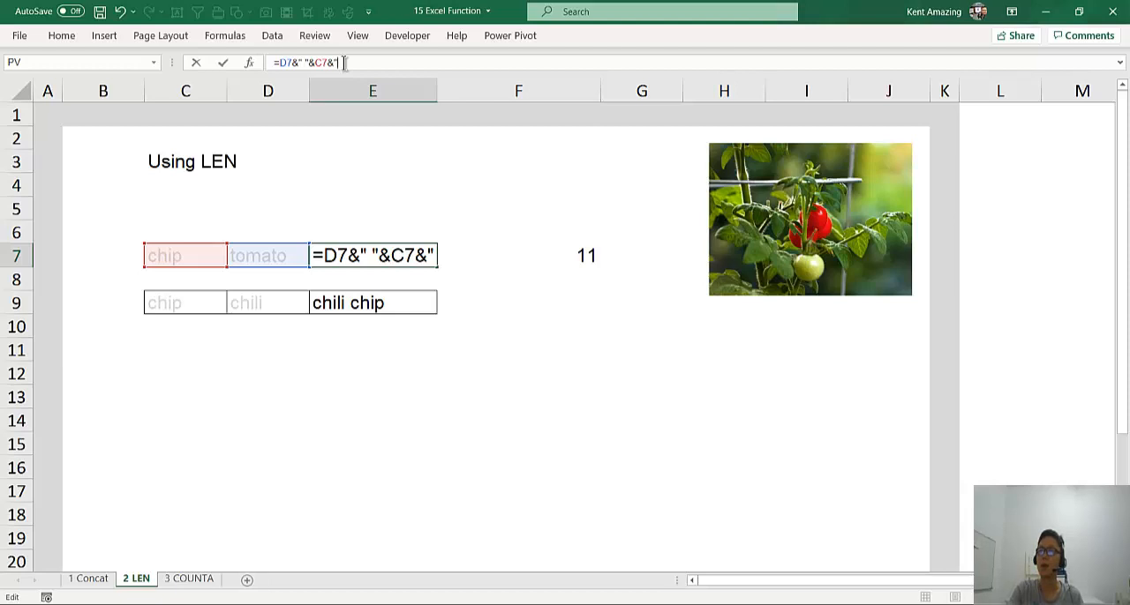
{"action": "type", "text": "\"no s"}
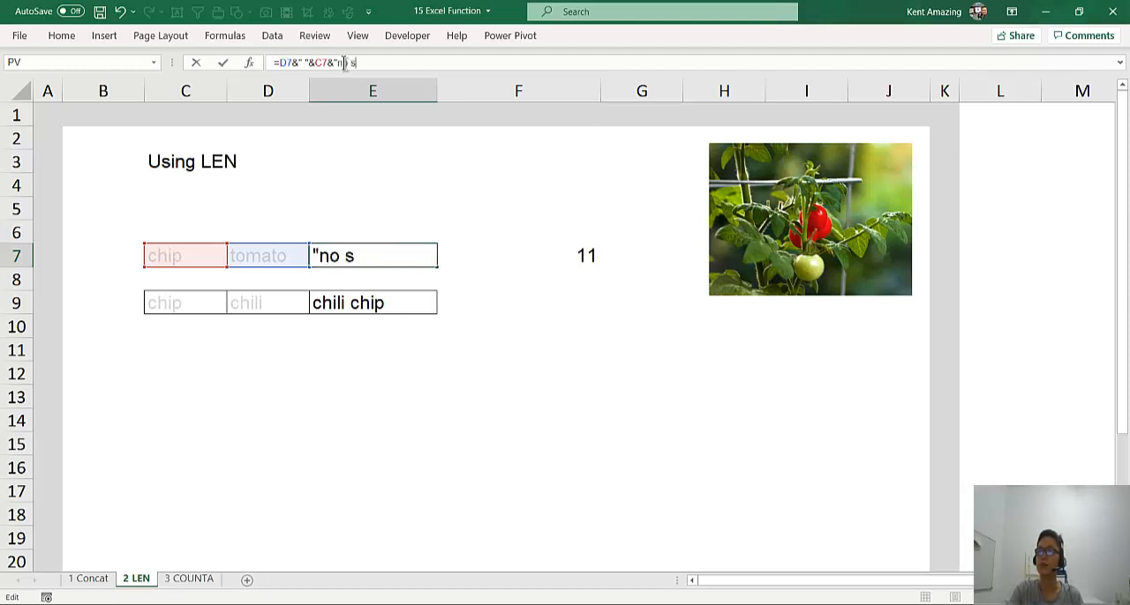
{"action": "type", "text": "alt\""}
{"action": "key", "text": "Return"}
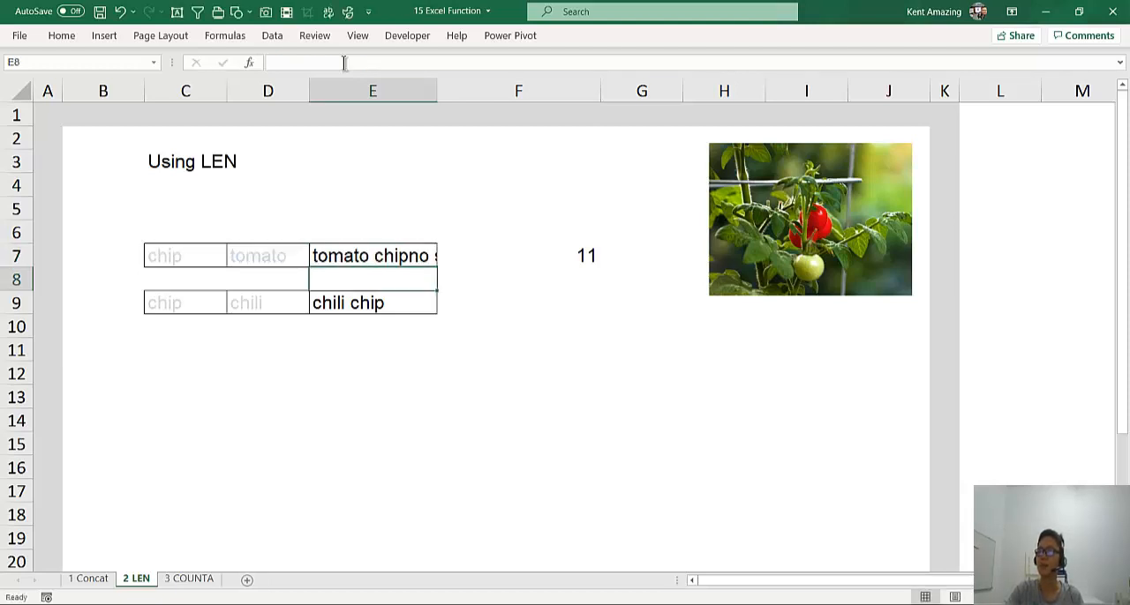
{"action": "double_click", "coordinate": [434, 84]}
{"action": "left_click", "coordinate": [498, 251]}
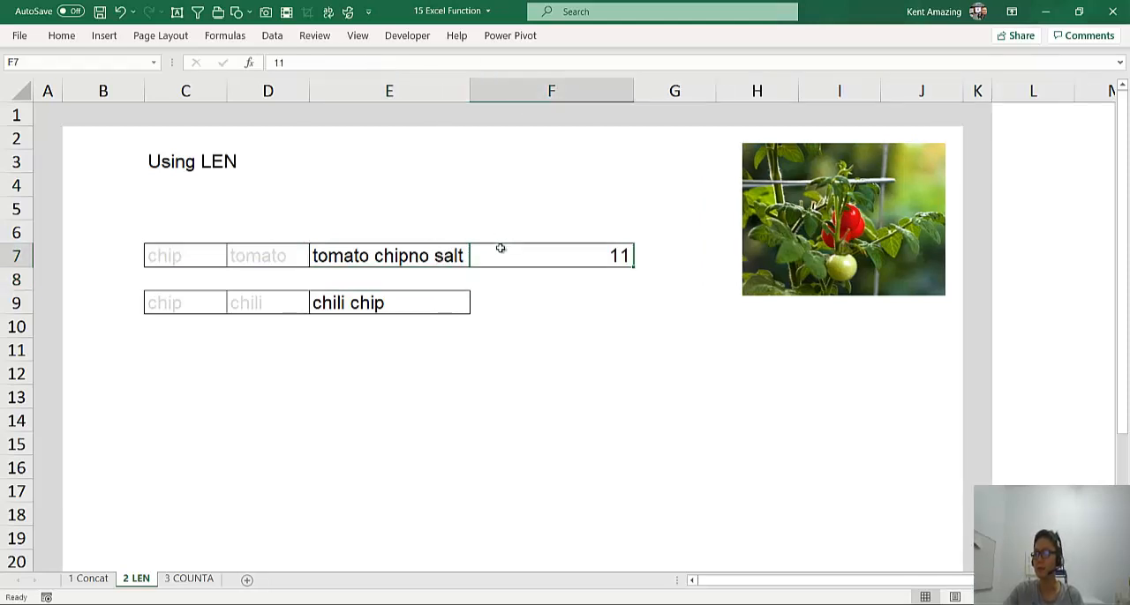
Insert a space before "no salt" in the E7 formula and widen column E slightly to fit the text
{"action": "left_click", "coordinate": [447, 256]}
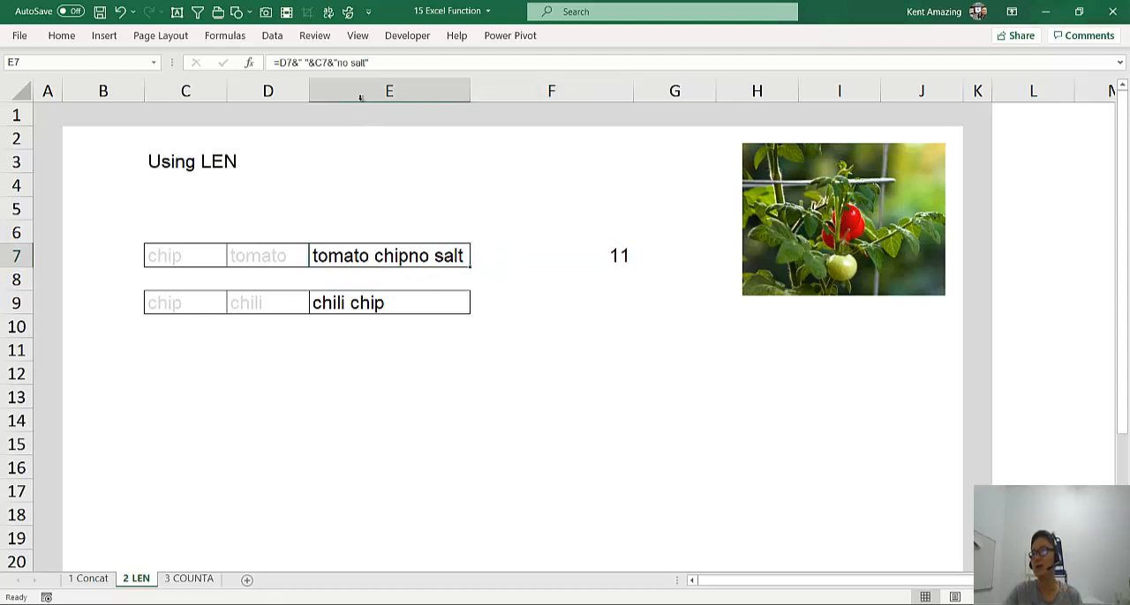
{"action": "left_click", "coordinate": [339, 63]}
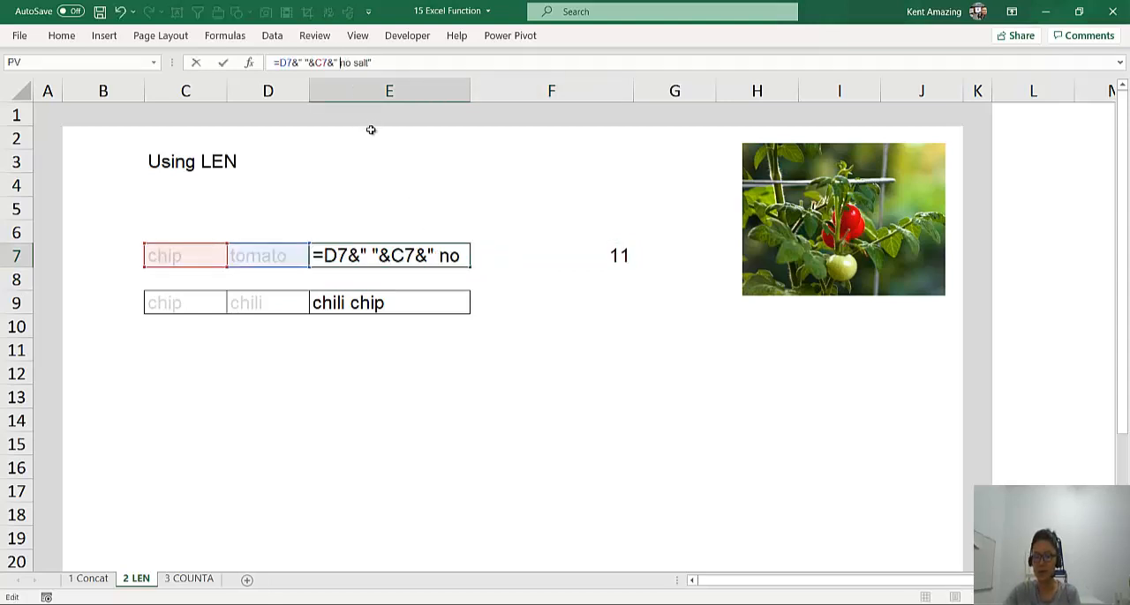
{"action": "key", "text": "Return"}
{"action": "left_click", "coordinate": [498, 263]}
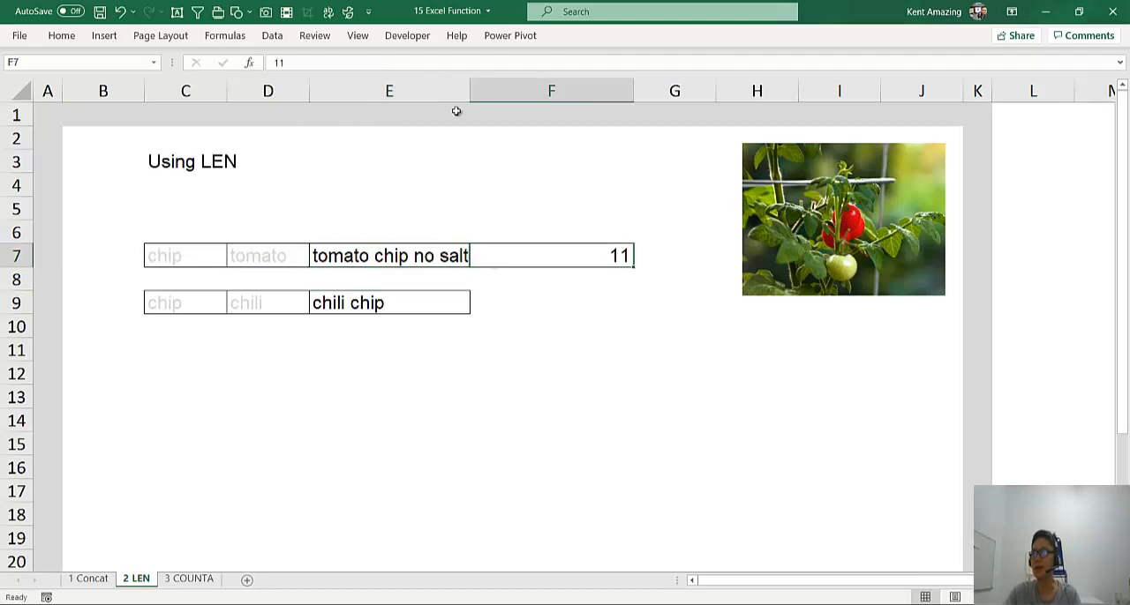
{"action": "left_click_drag", "start_coordinate": [469, 91], "coordinate": [475, 92]}
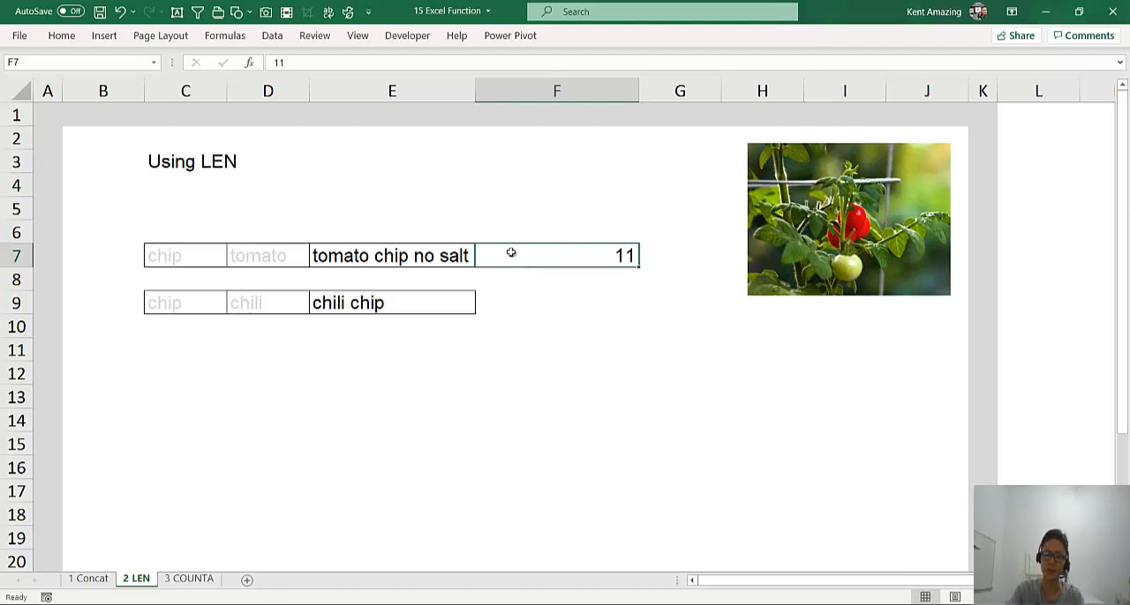
Replace the manual count in cell F7 with =LEN(E7) to count the tomato chip text's characters
{"action": "type", "text": "=len"}
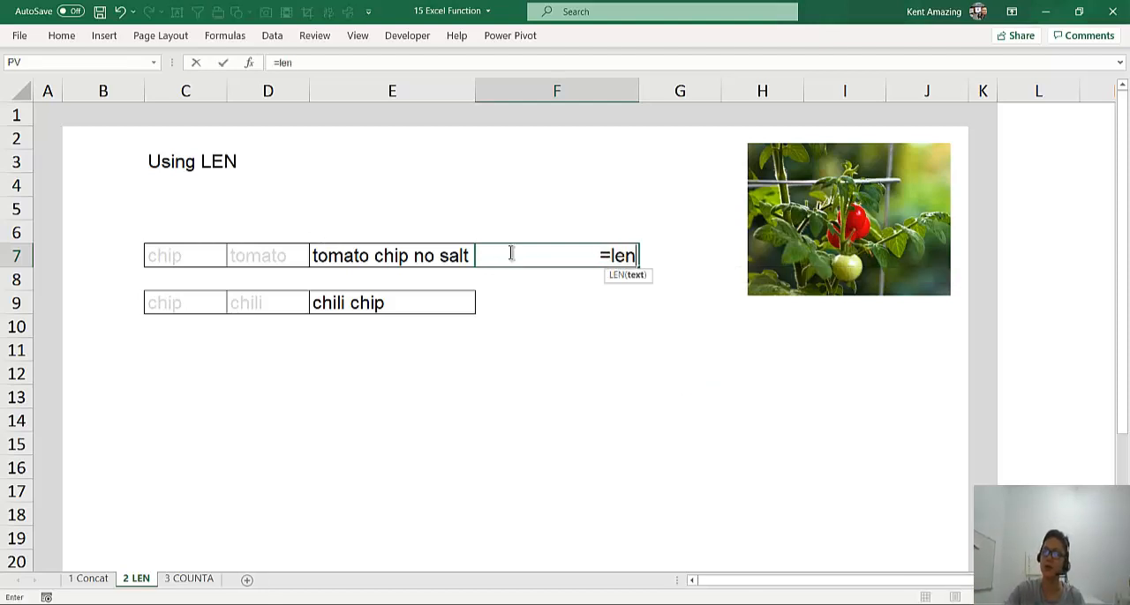
{"action": "type", "text": "("}
{"action": "left_click", "coordinate": [424, 254]}
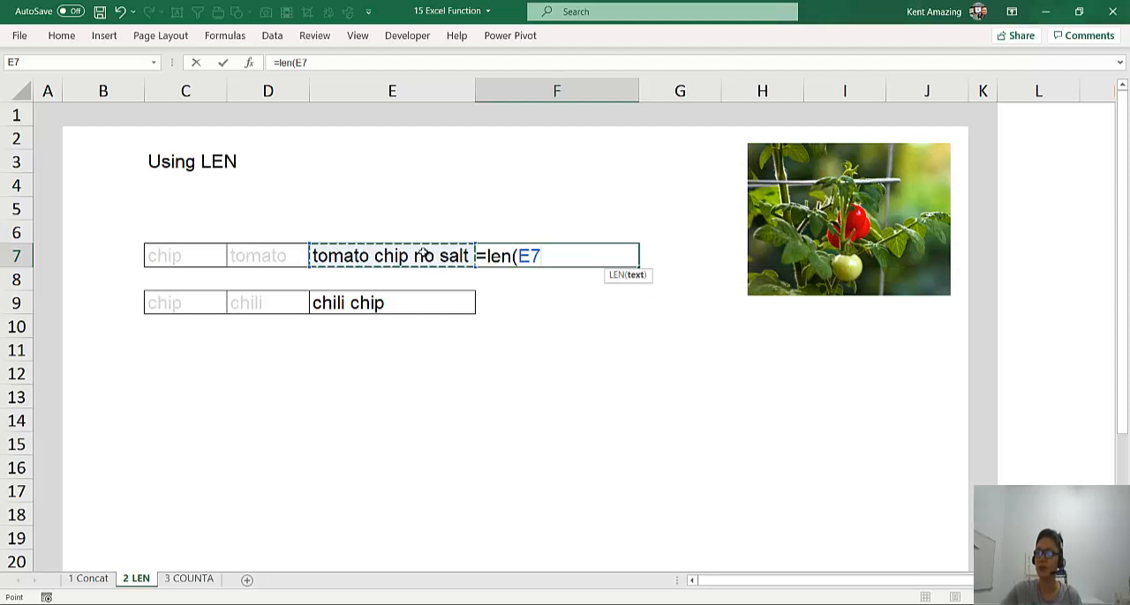
{"action": "key", "text": "Return"}
{"action": "left_click", "coordinate": [544, 253]}
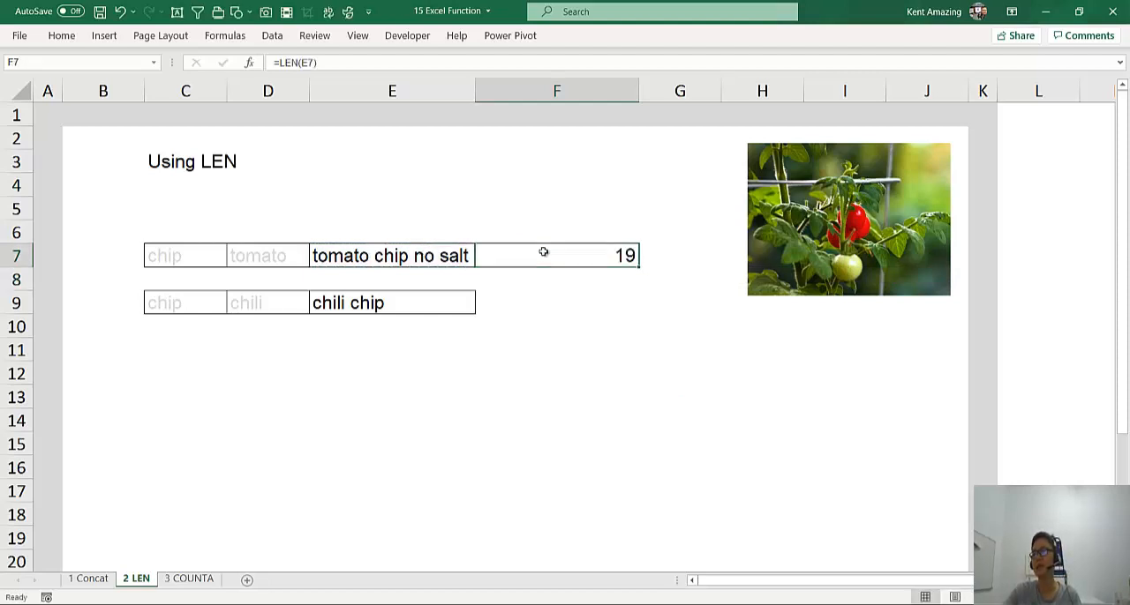
Change "no" to "little" in the E7 formula's salt text and check the LEN formula in F7
{"action": "double_click", "coordinate": [428, 254]}
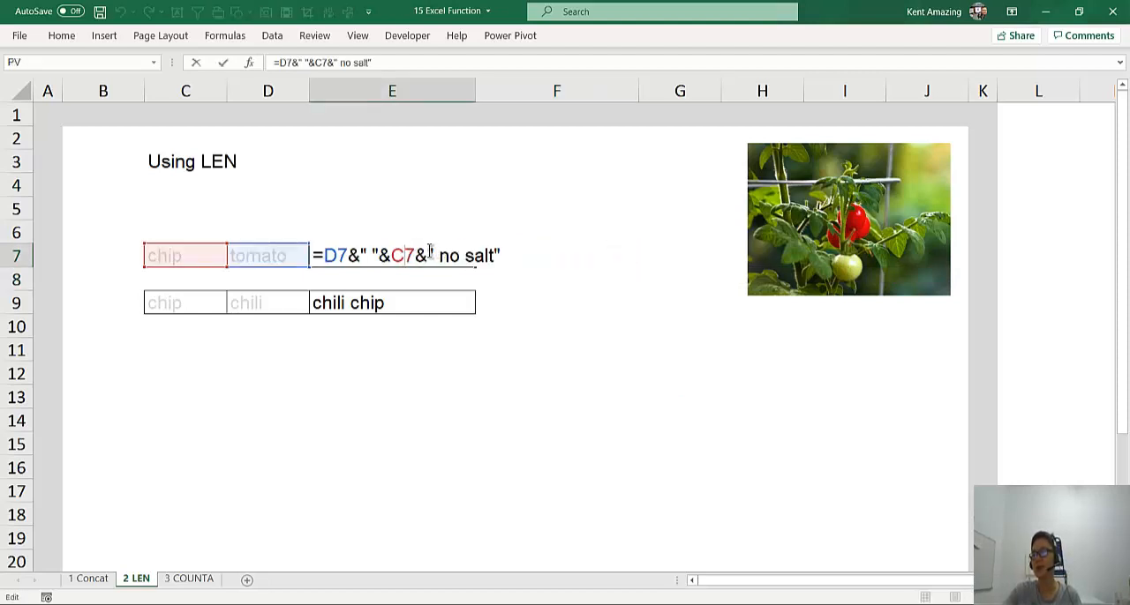
{"action": "left_click_drag", "start_coordinate": [439, 256], "coordinate": [459, 256]}
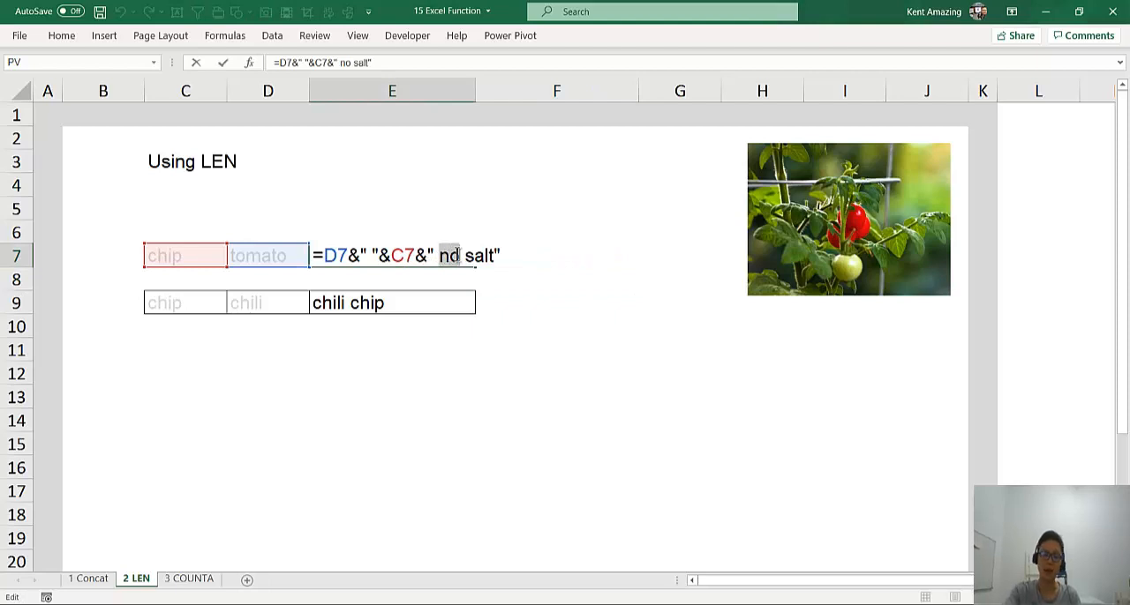
{"action": "type", "text": "little"}
{"action": "key", "text": "Return"}
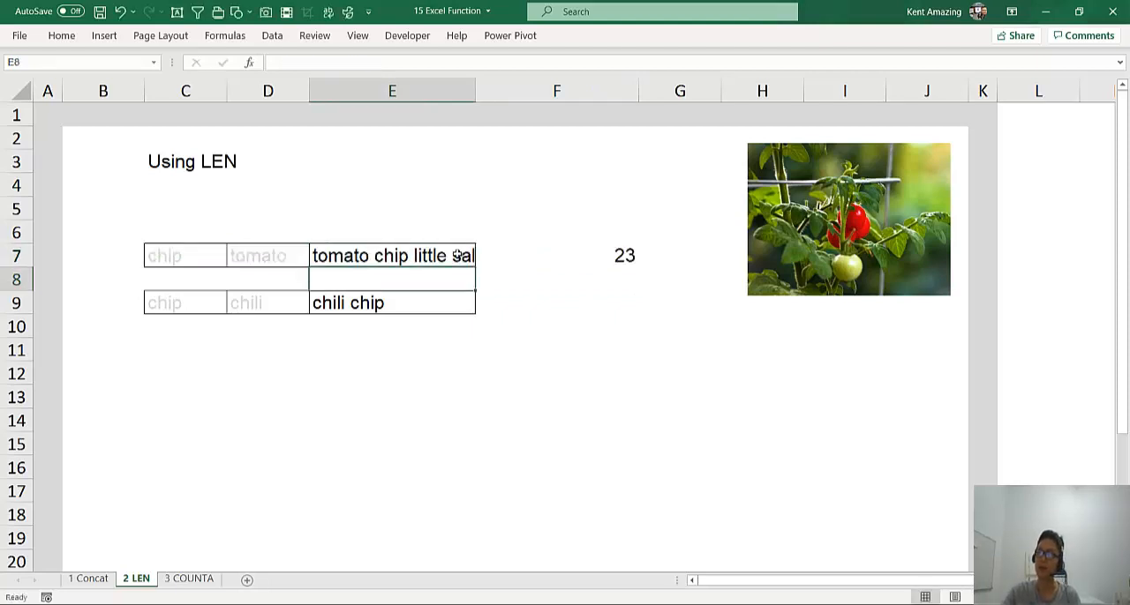
{"action": "left_click", "coordinate": [504, 252]}
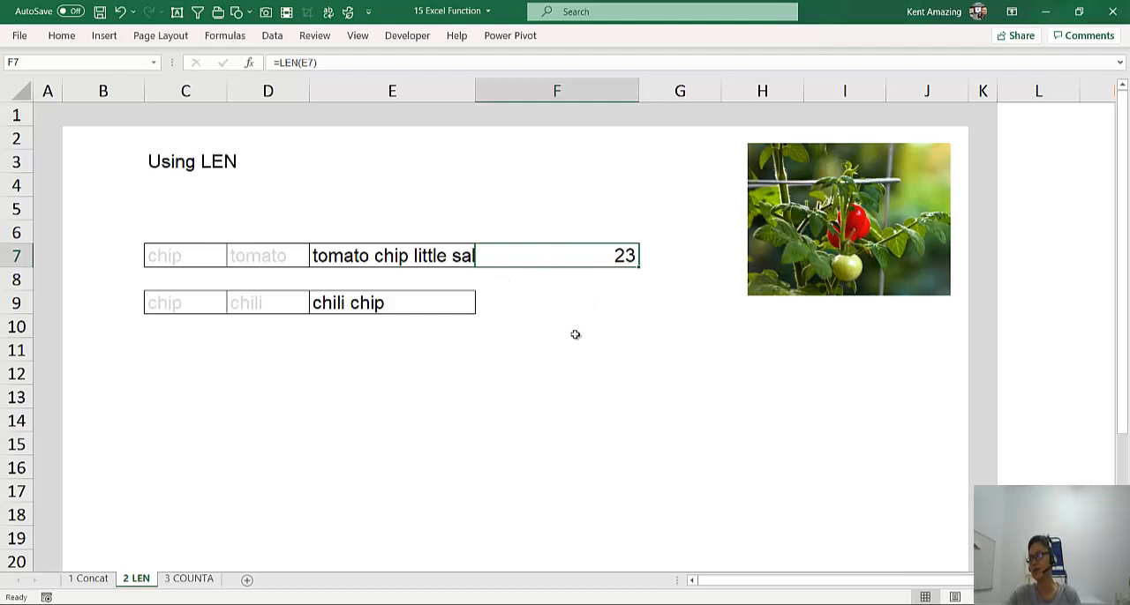
{"action": "left_click", "coordinate": [422, 263]}
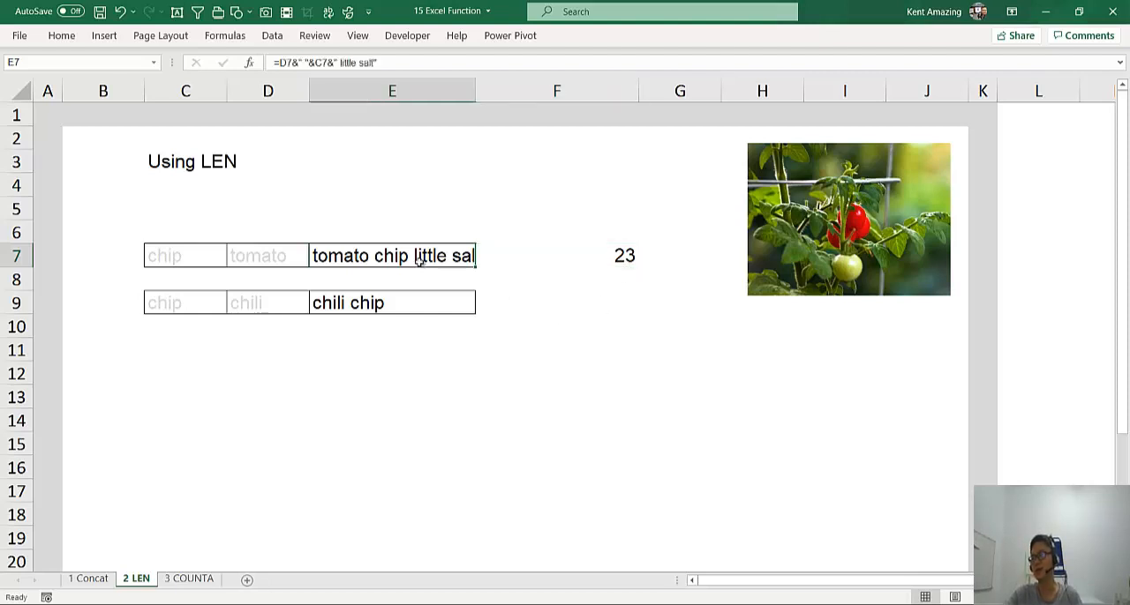
{"action": "left_click", "coordinate": [572, 313]}
Replace the formula in cell E7 with the code X1234Y3456Z4567
{"action": "left_click", "coordinate": [374, 254]}
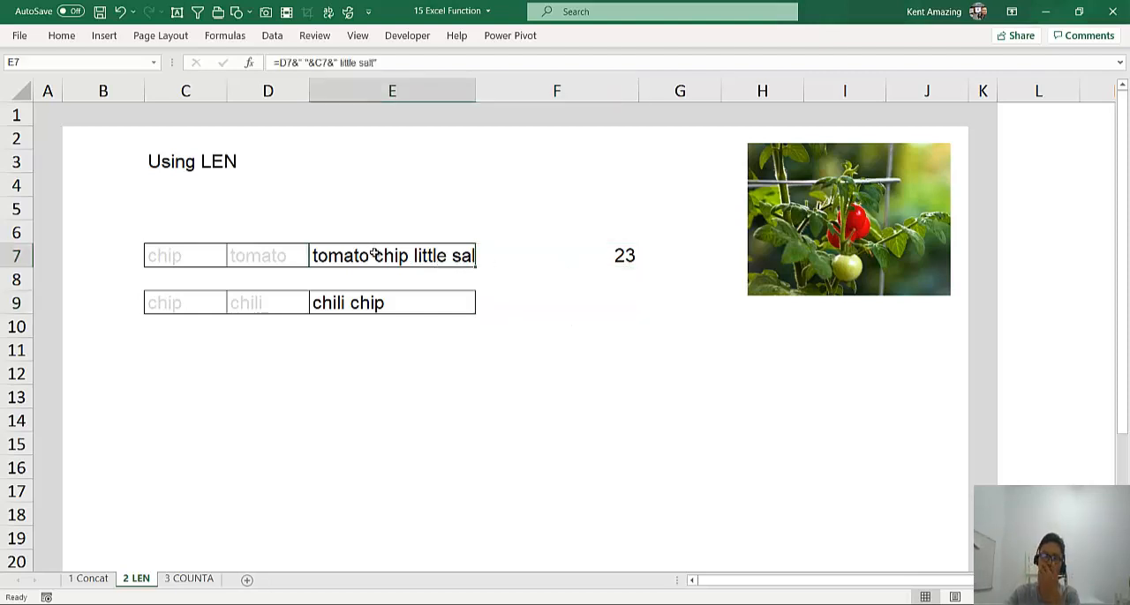
{"action": "double_click", "coordinate": [375, 254]}
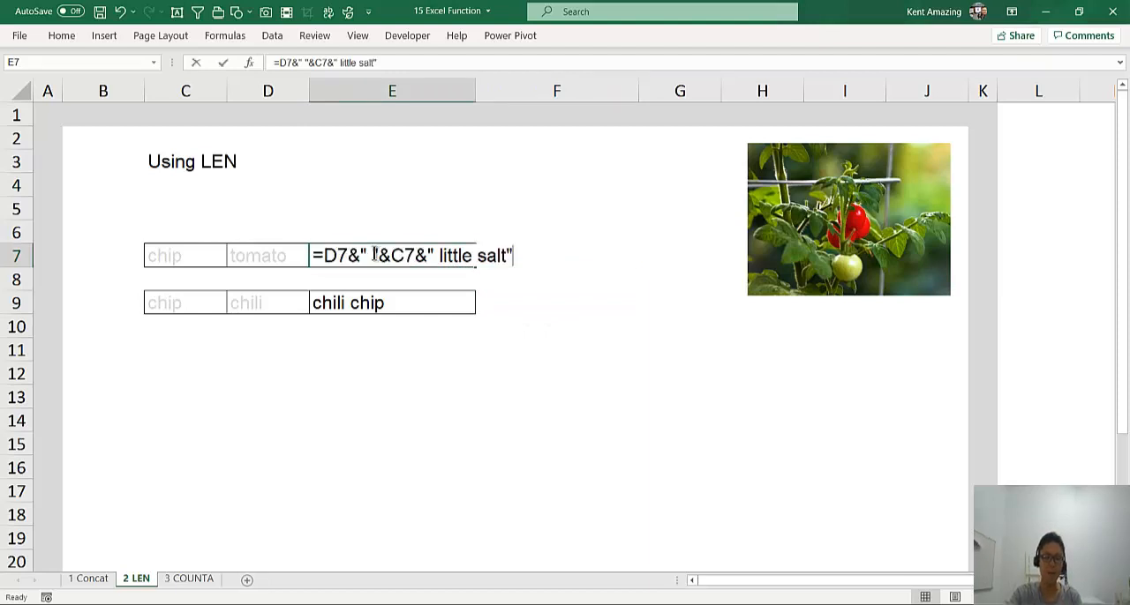
{"action": "key", "text": "Escape"}
{"action": "type", "text": "P123"}
{"action": "key", "text": "BackSpace"}
{"action": "key", "text": "BackSpace"}
{"action": "key", "text": "BackSpace"}
{"action": "key", "text": "BackSpace"}
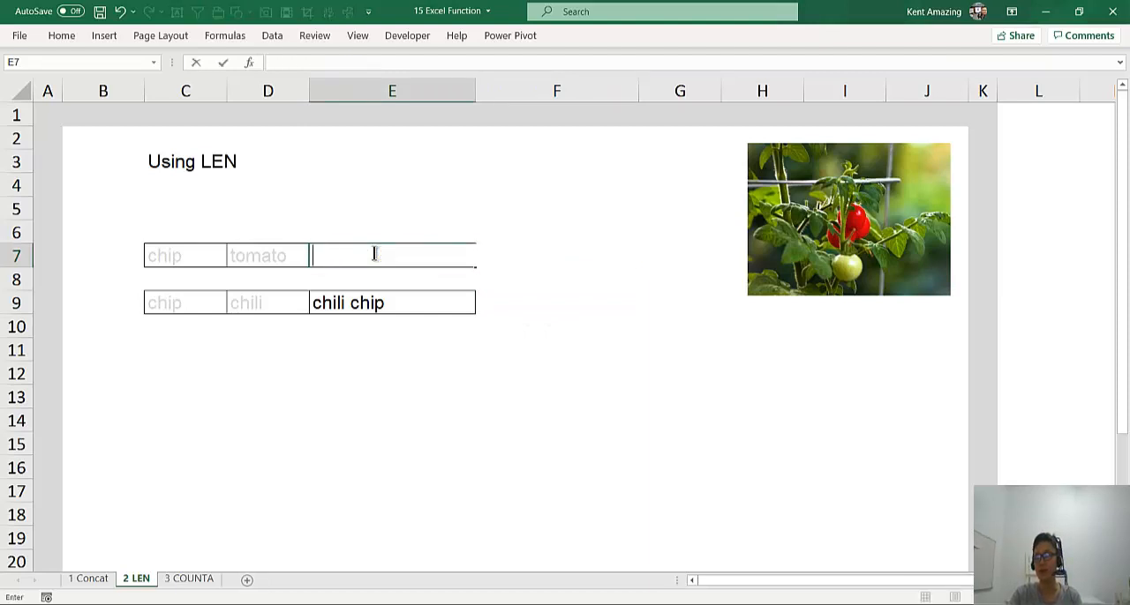
{"action": "type", "text": "X1234"}
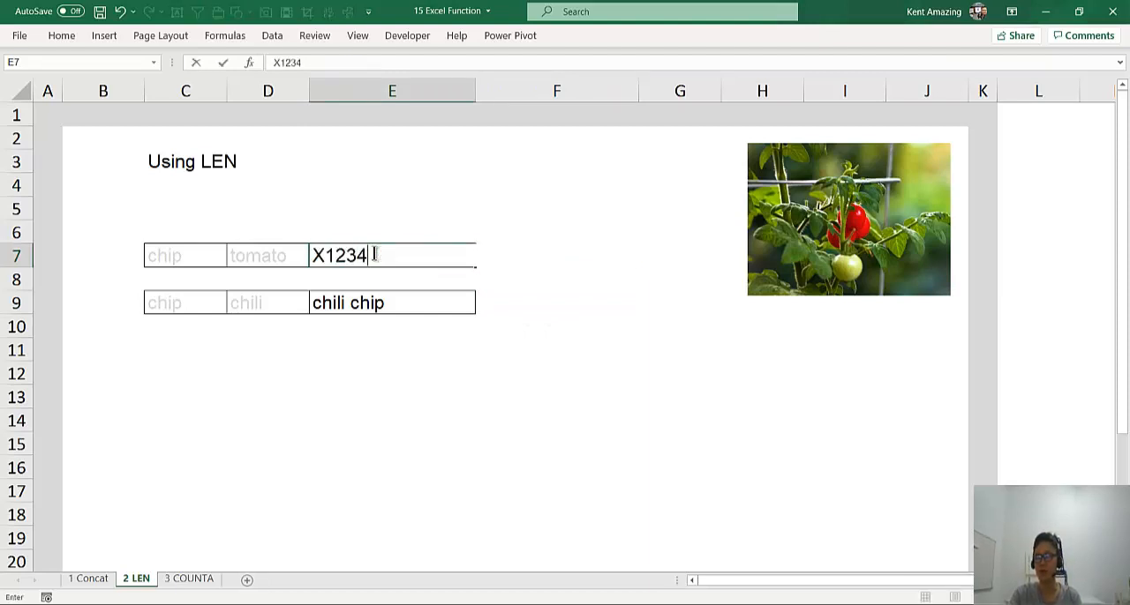
{"action": "type", "text": "Y3456Z4567"}
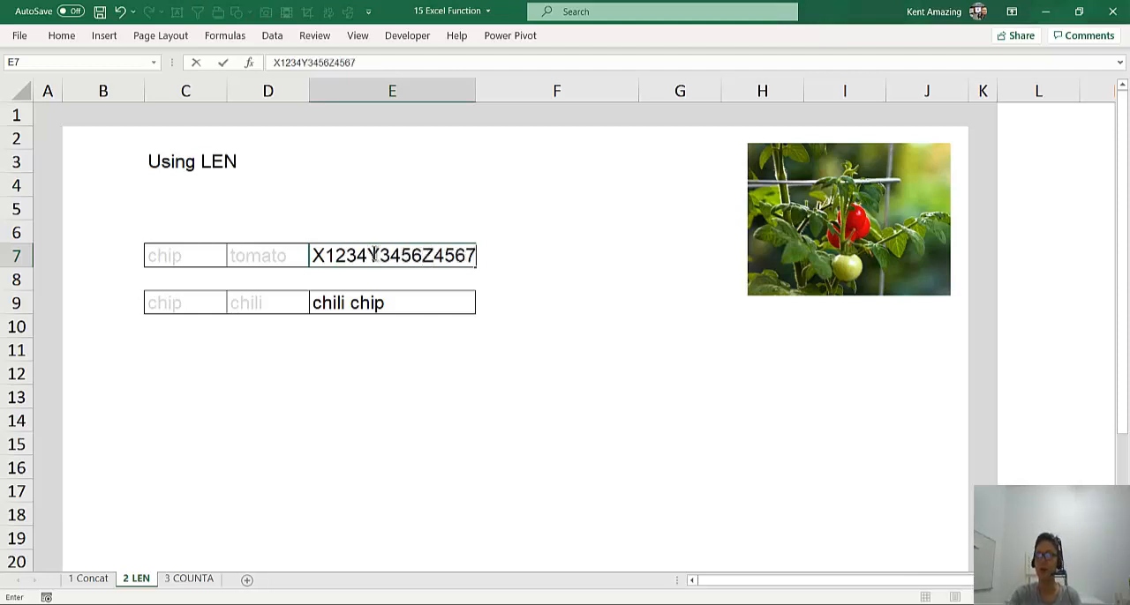
{"action": "key", "text": "Return"}
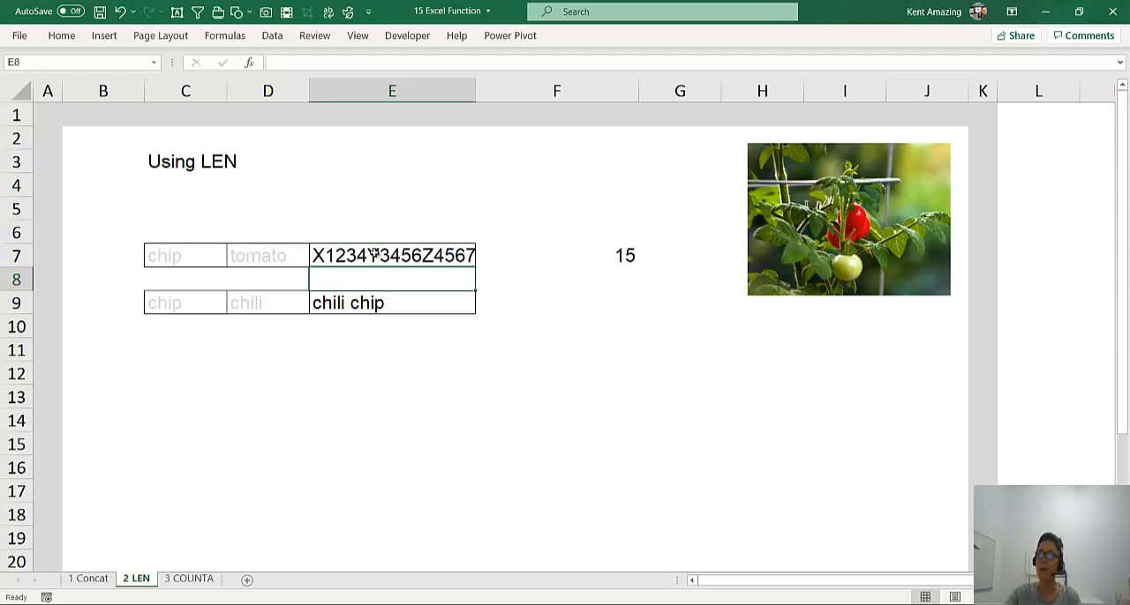
Copy the code from E7 over the chili chip cell E9 and widen column E slightly
{"action": "left_click", "coordinate": [373, 255]}
{"action": "key", "text": "ctrl+c"}
{"action": "left_click", "coordinate": [392, 303]}
{"action": "key", "text": "ctrl+v"}
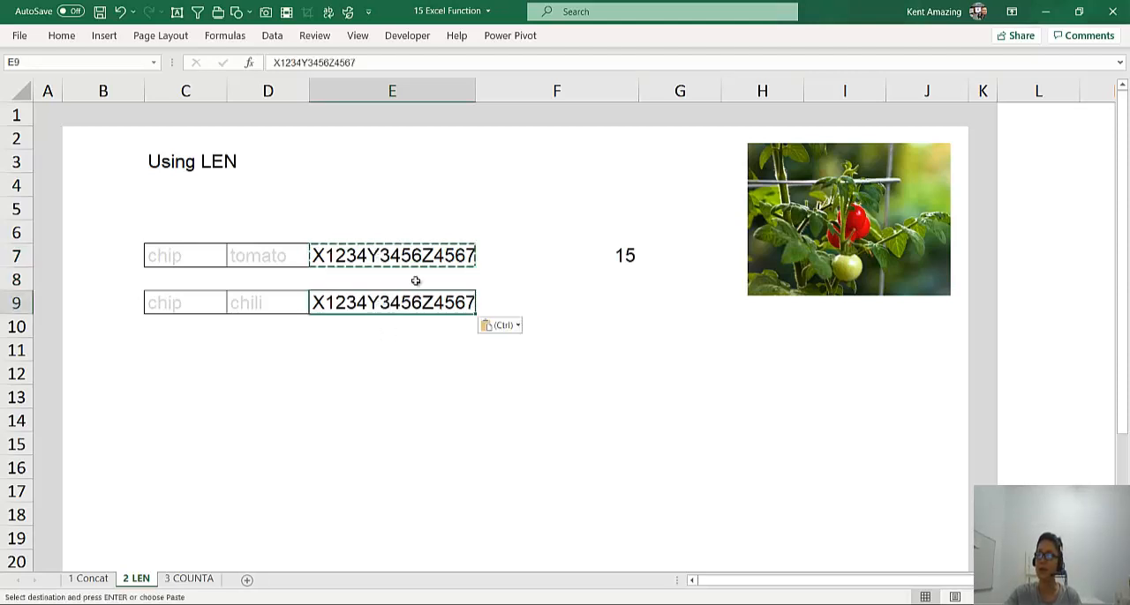
{"action": "left_click_drag", "start_coordinate": [475, 91], "coordinate": [482, 90]}
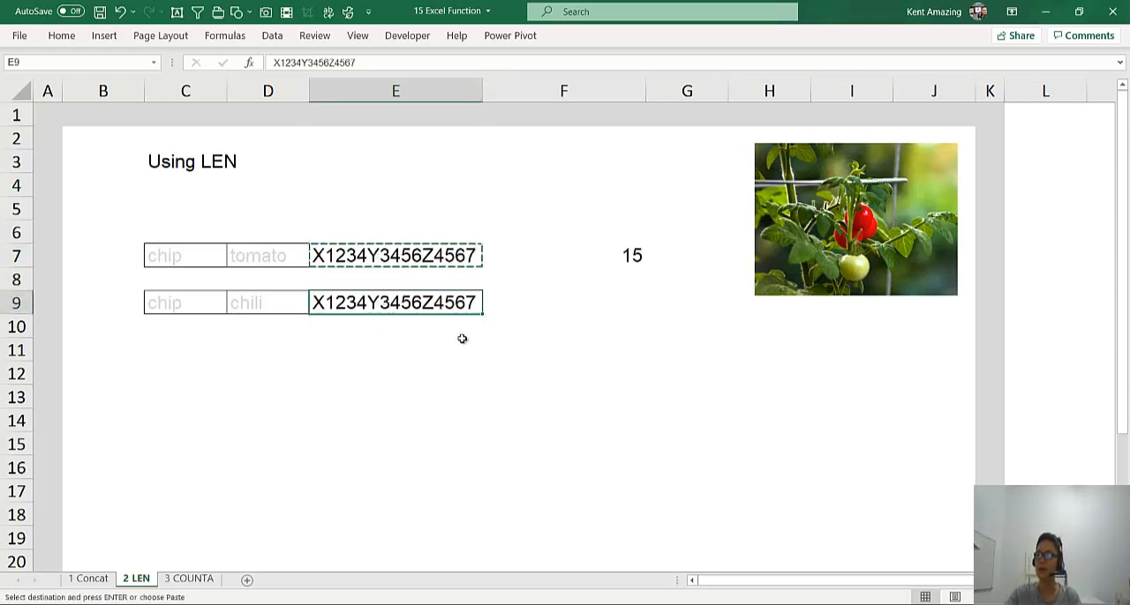
Delete the 3 after the Y in cell E9 so the code reads X1234Y456Z4567
{"action": "double_click", "coordinate": [443, 303]}
{"action": "left_click_drag", "start_coordinate": [381, 303], "coordinate": [389, 302]}
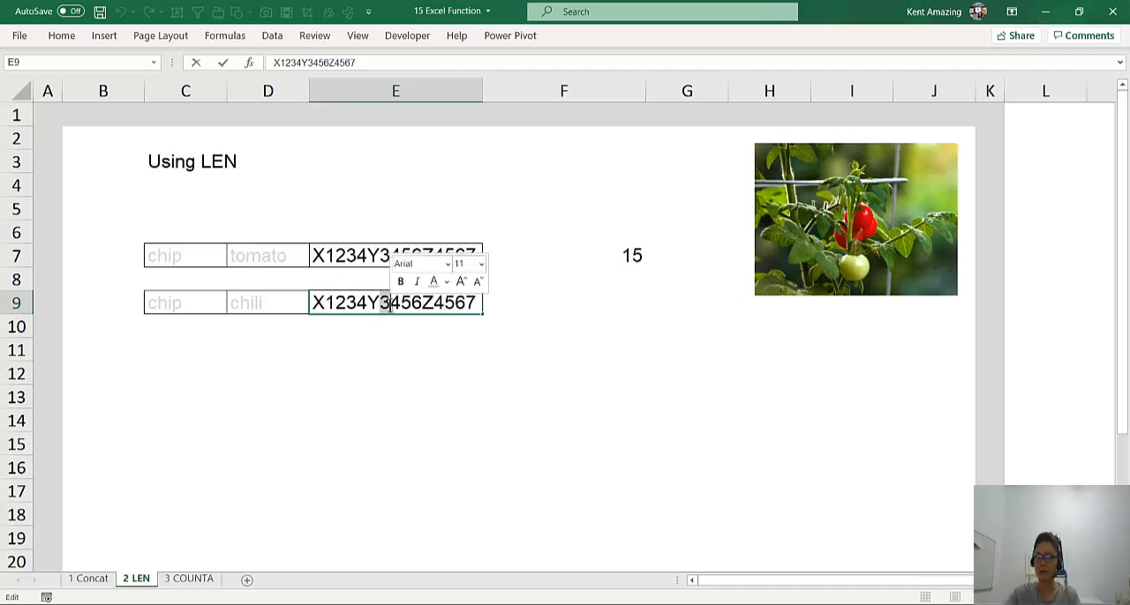
{"action": "key", "text": "Delete"}
{"action": "left_click", "coordinate": [395, 349]}
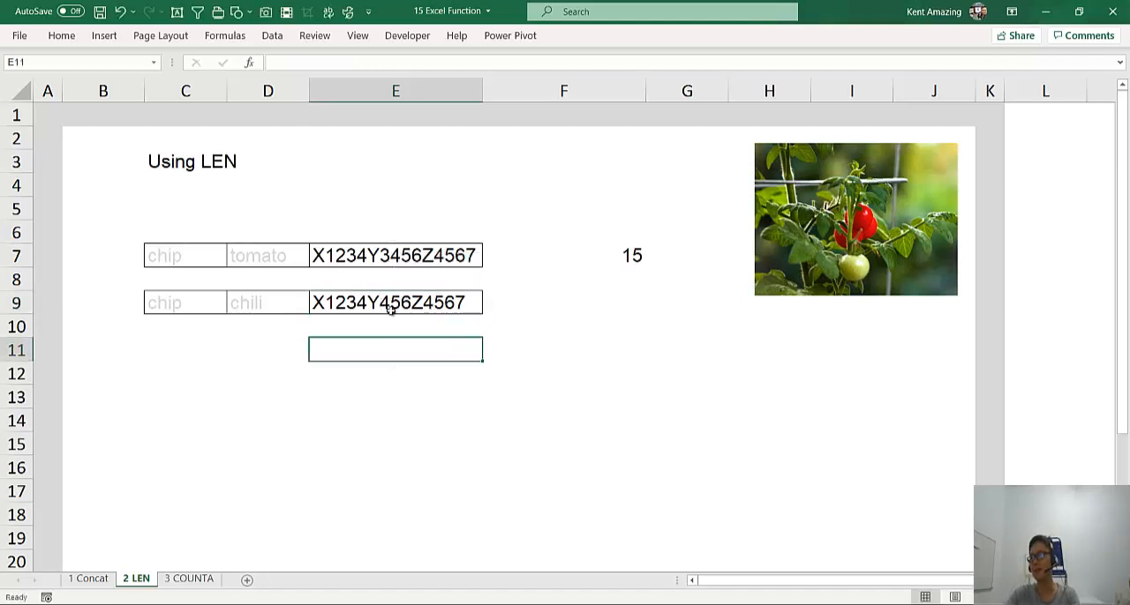
Copy the LEN formula from F7 to F9 and compare the character counts of both codes
{"action": "left_click", "coordinate": [604, 258]}
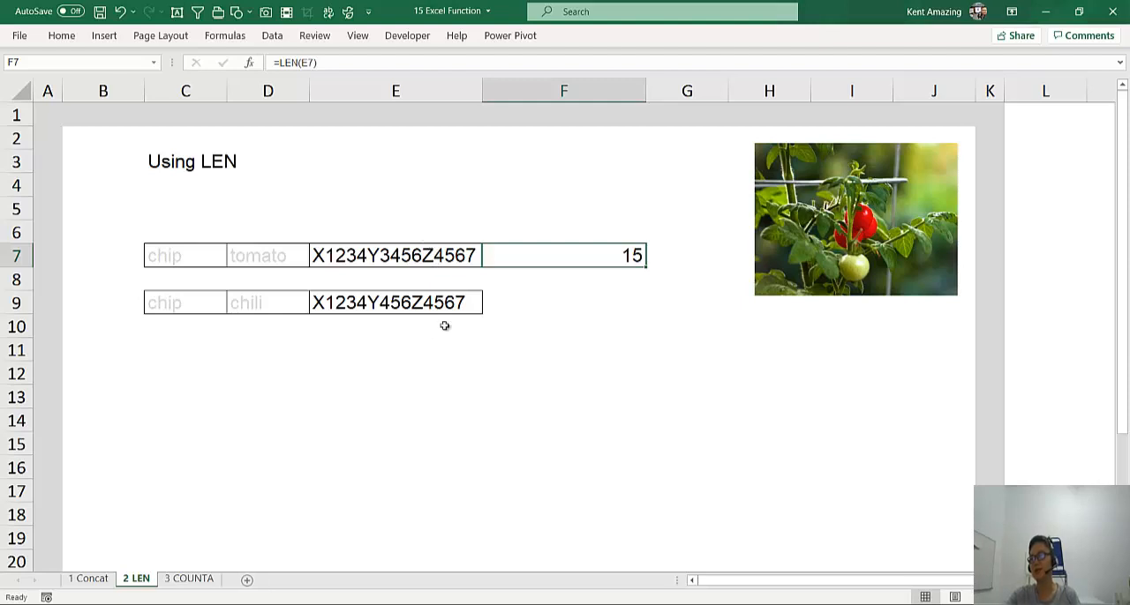
{"action": "key", "text": "ctrl+c"}
{"action": "left_click", "coordinate": [536, 299]}
{"action": "key", "text": "ctrl+v"}
{"action": "left_click", "coordinate": [424, 227]}
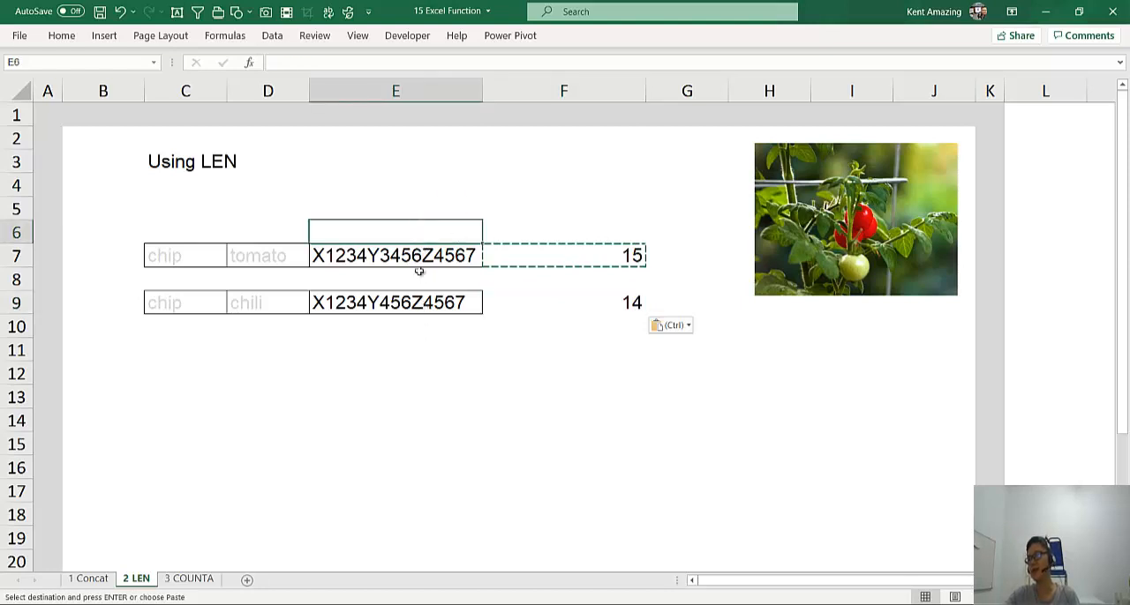
{"action": "left_click", "coordinate": [594, 261]}
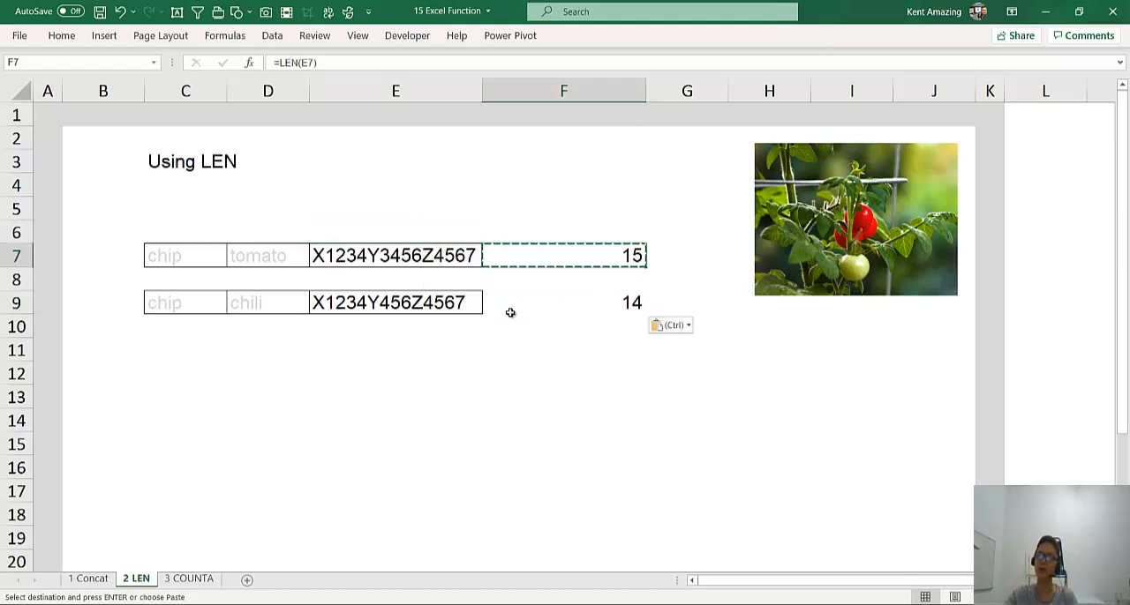
{"action": "left_click", "coordinate": [541, 307]}
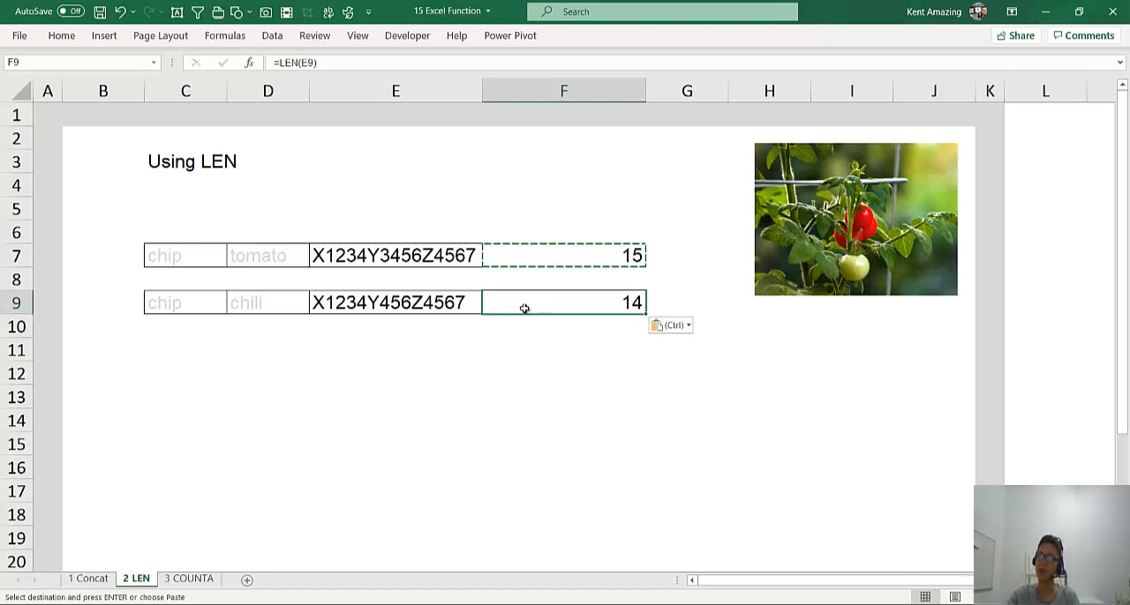
{"action": "left_click", "coordinate": [432, 306]}
{"action": "left_click", "coordinate": [511, 302]}
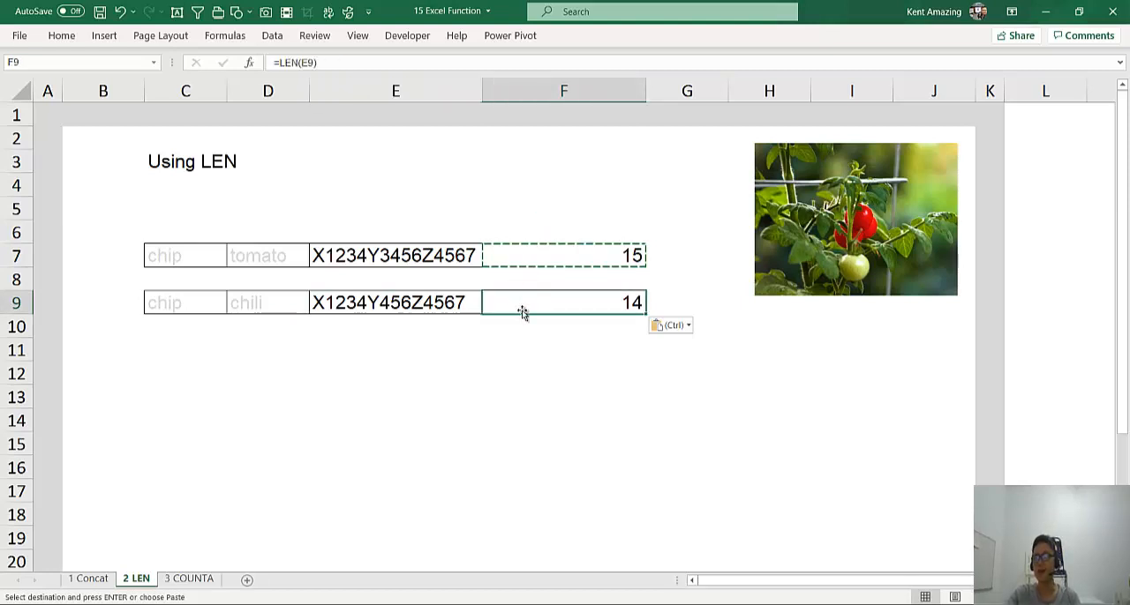
{"action": "left_click", "coordinate": [518, 352]}
{"action": "key", "text": "Escape"}
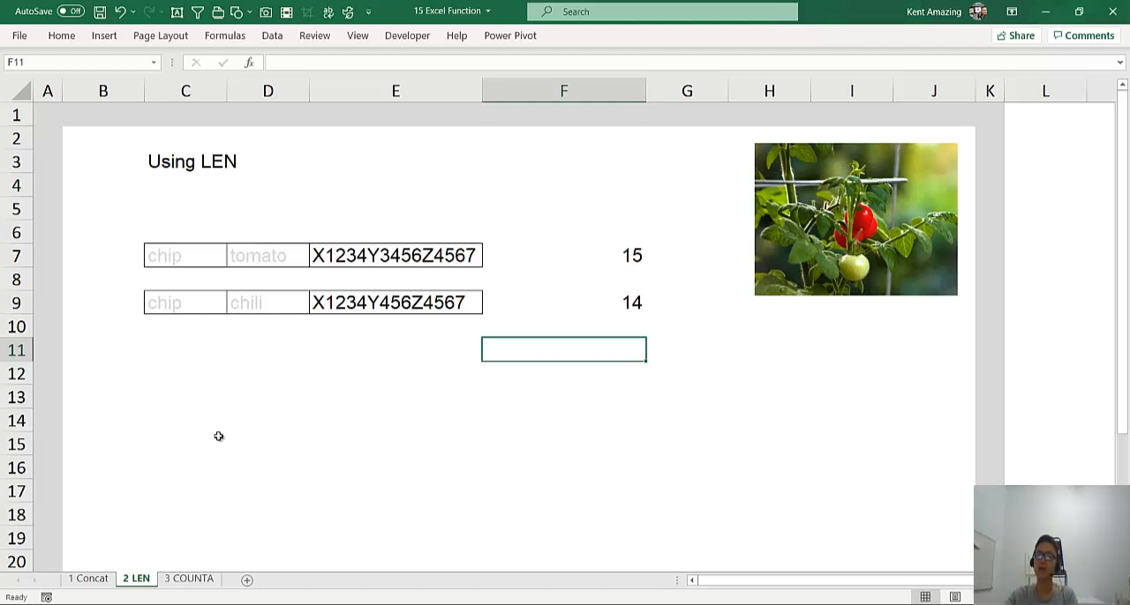
Switch to the 3 COUNTA worksheet and examine the filled and empty cells of the list starting at C7
{"action": "left_click", "coordinate": [195, 581]}
{"action": "left_click", "coordinate": [192, 470]}
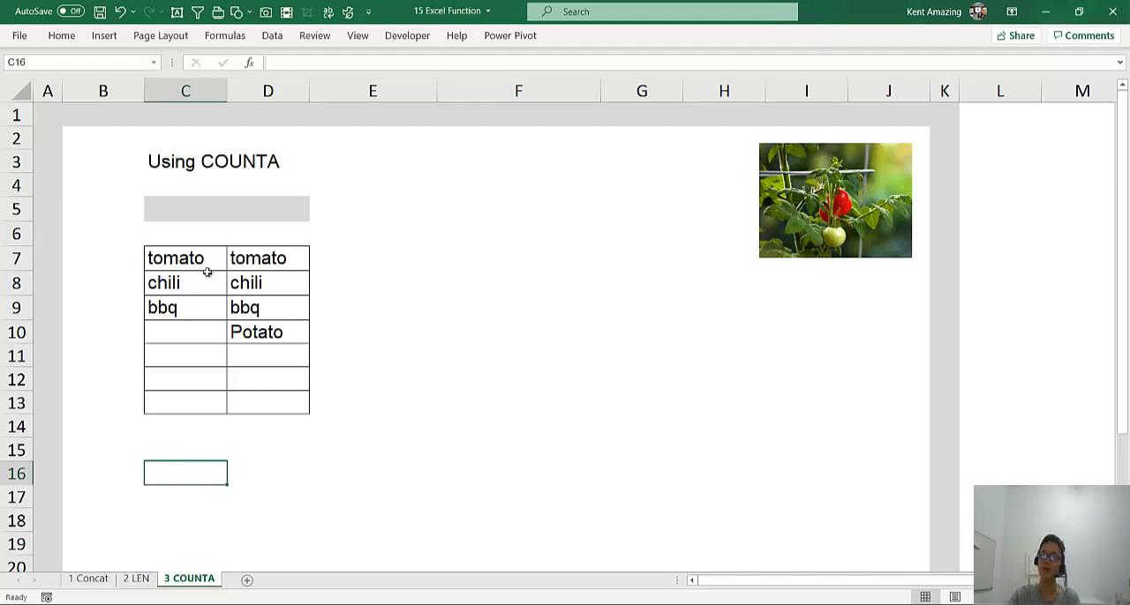
{"action": "left_click_drag", "start_coordinate": [197, 250], "coordinate": [194, 357]}
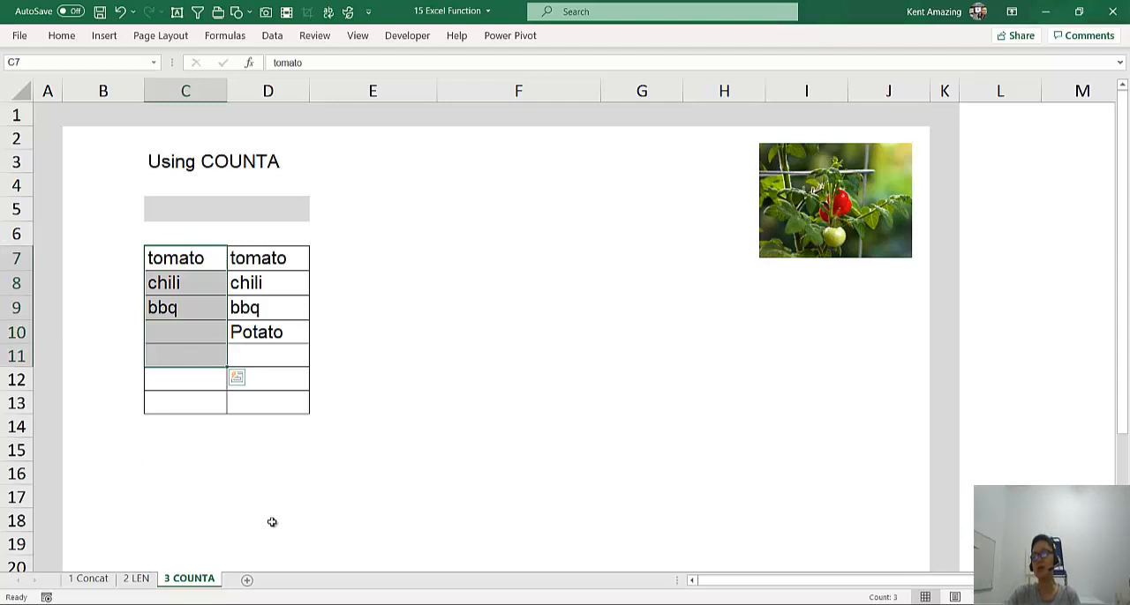
{"action": "left_click", "coordinate": [188, 261]}
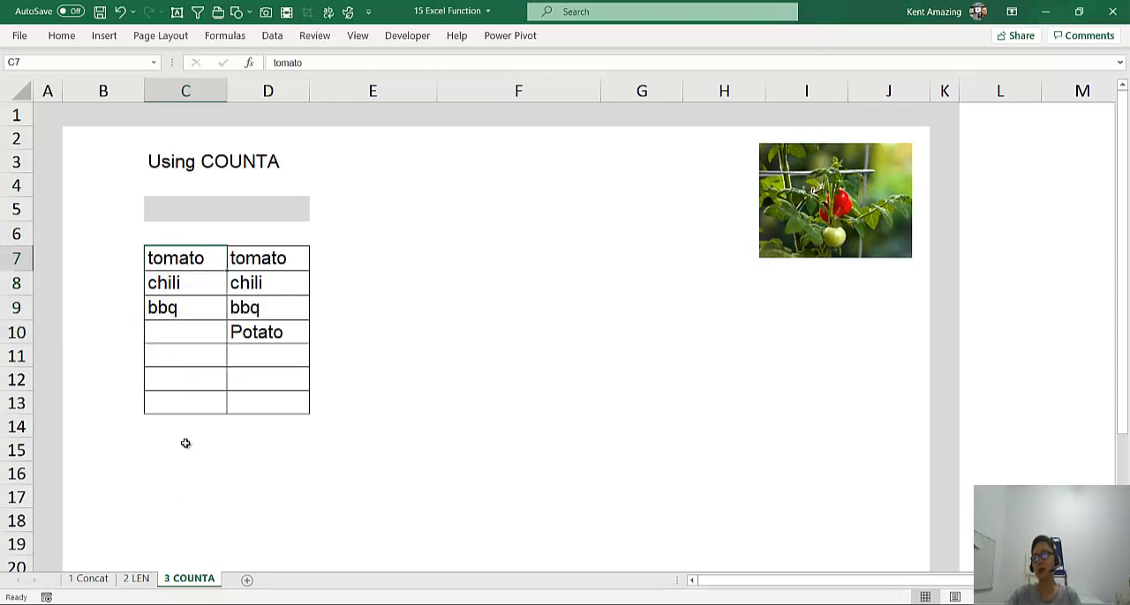
{"action": "left_click_drag", "start_coordinate": [183, 258], "coordinate": [183, 395]}
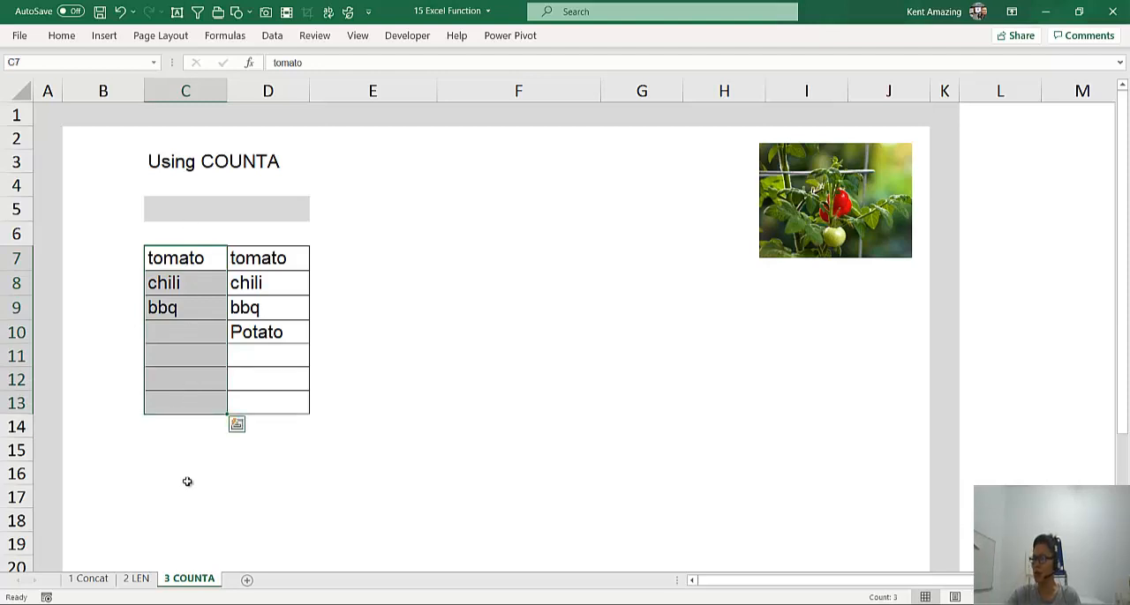
{"action": "left_click", "coordinate": [186, 208]}
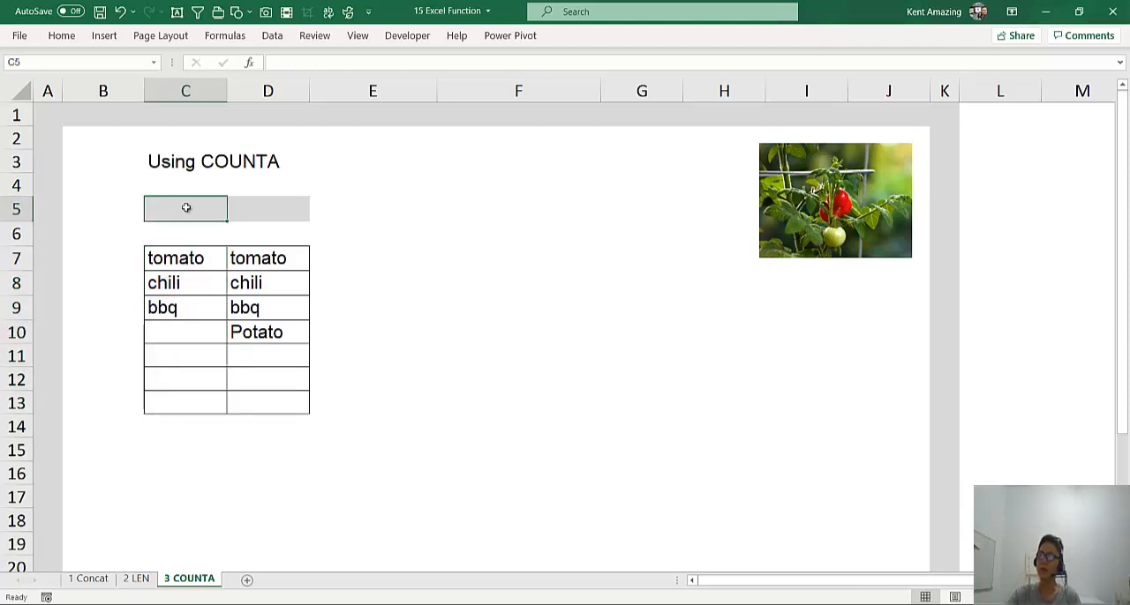
{"action": "left_click", "coordinate": [185, 265]}
{"action": "left_click_drag", "start_coordinate": [186, 281], "coordinate": [184, 514]}
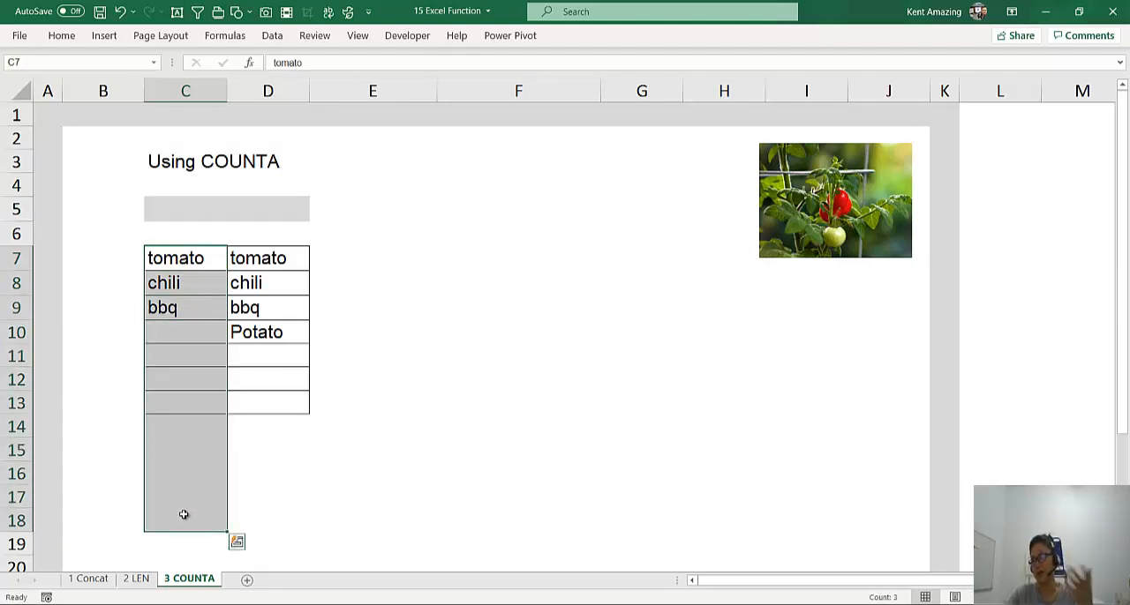
Enter =COUNTA(C7:C13) in cell C5 to count the first list's non-empty cells, and check its range
{"action": "left_click", "coordinate": [185, 207]}
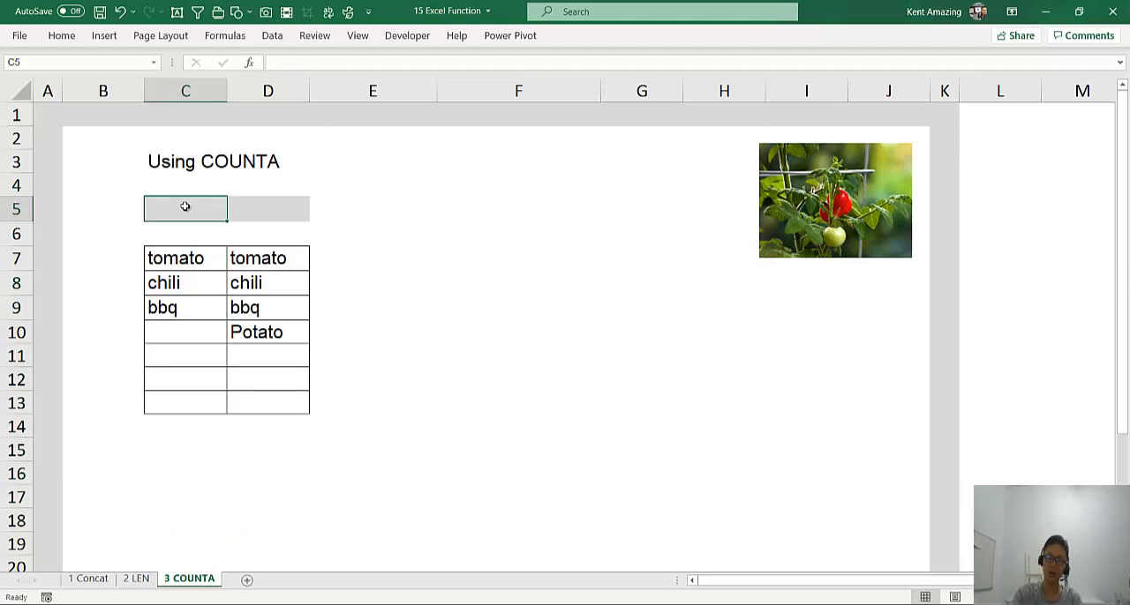
{"action": "type", "text": "=counta("}
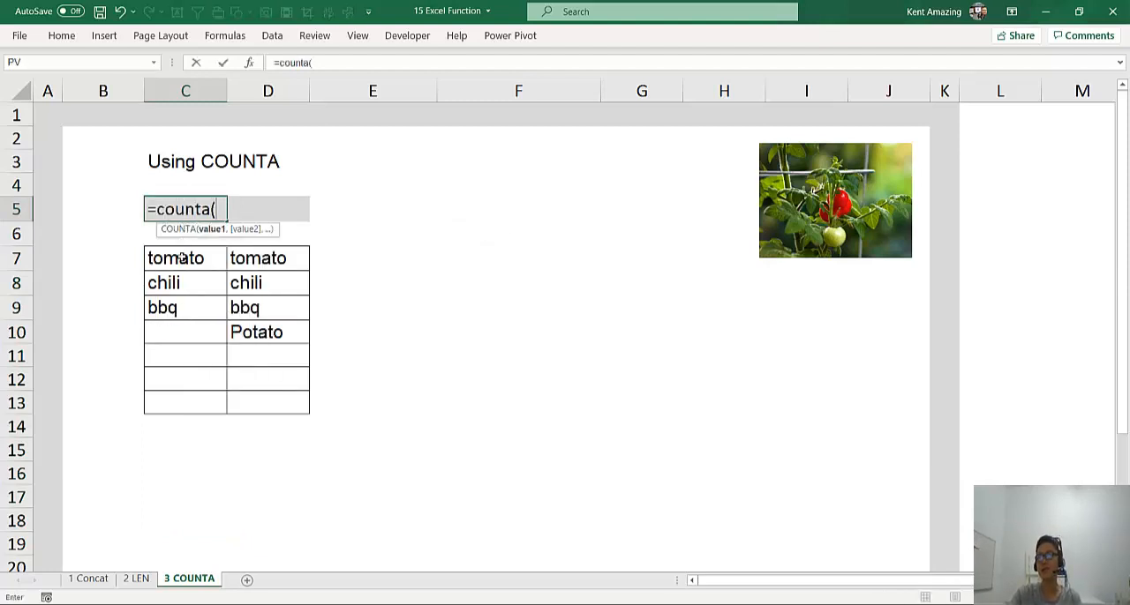
{"action": "left_click_drag", "start_coordinate": [181, 256], "coordinate": [183, 410]}
{"action": "key", "text": "Return"}
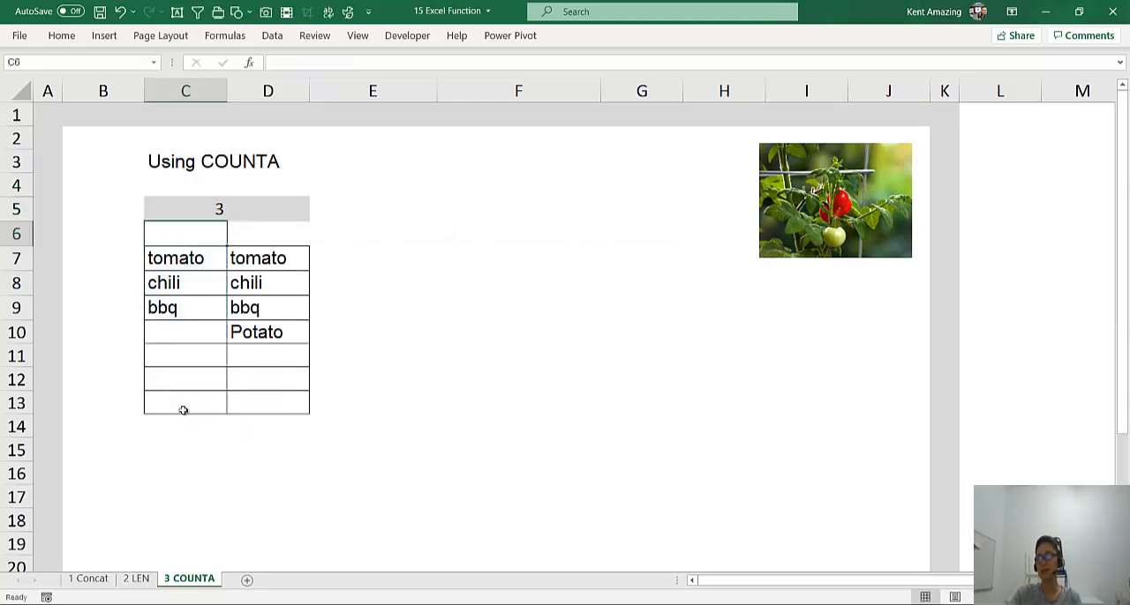
{"action": "double_click", "coordinate": [193, 209]}
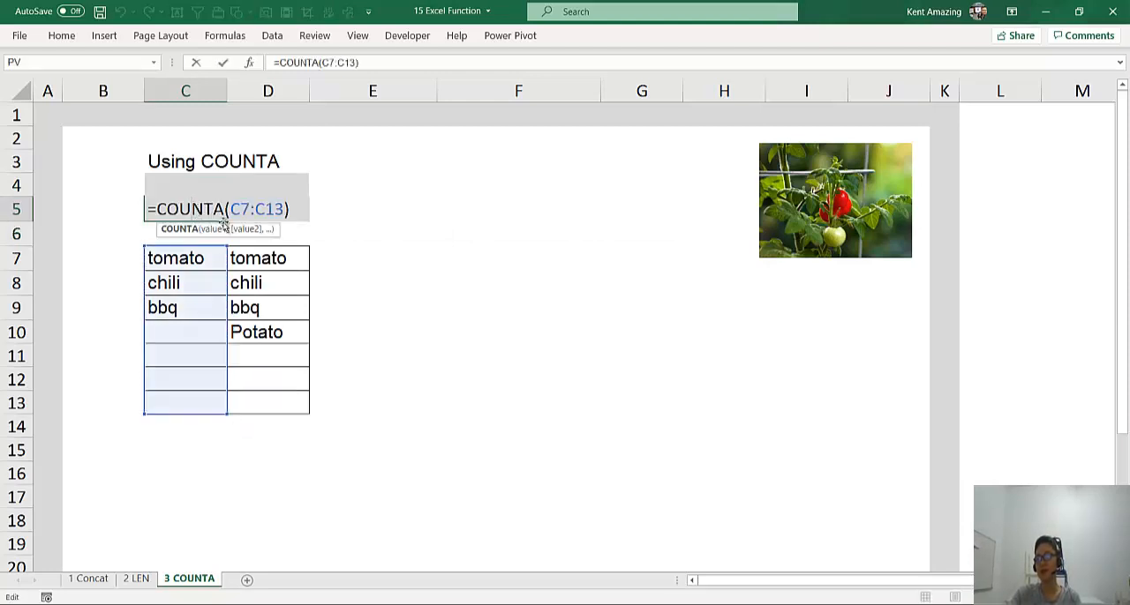
{"action": "key", "text": "Escape"}
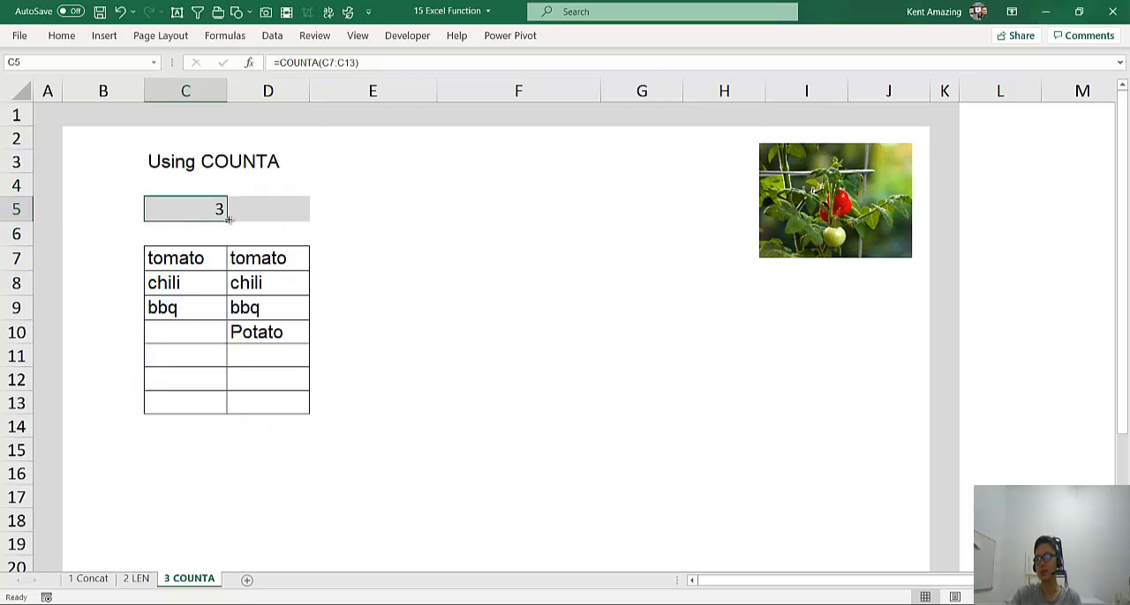
Fill the COUNTA formula from C5 across to D5 and compare both results with the lists below
{"action": "left_click_drag", "start_coordinate": [228, 219], "coordinate": [292, 221]}
{"action": "left_click", "coordinate": [262, 216]}
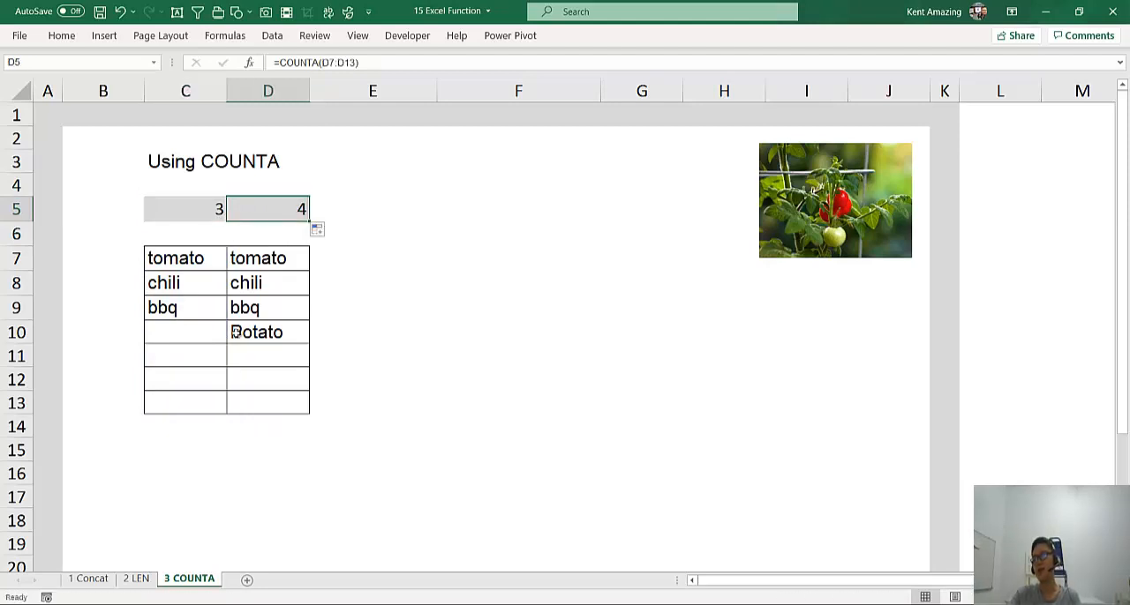
{"action": "left_click", "coordinate": [202, 222]}
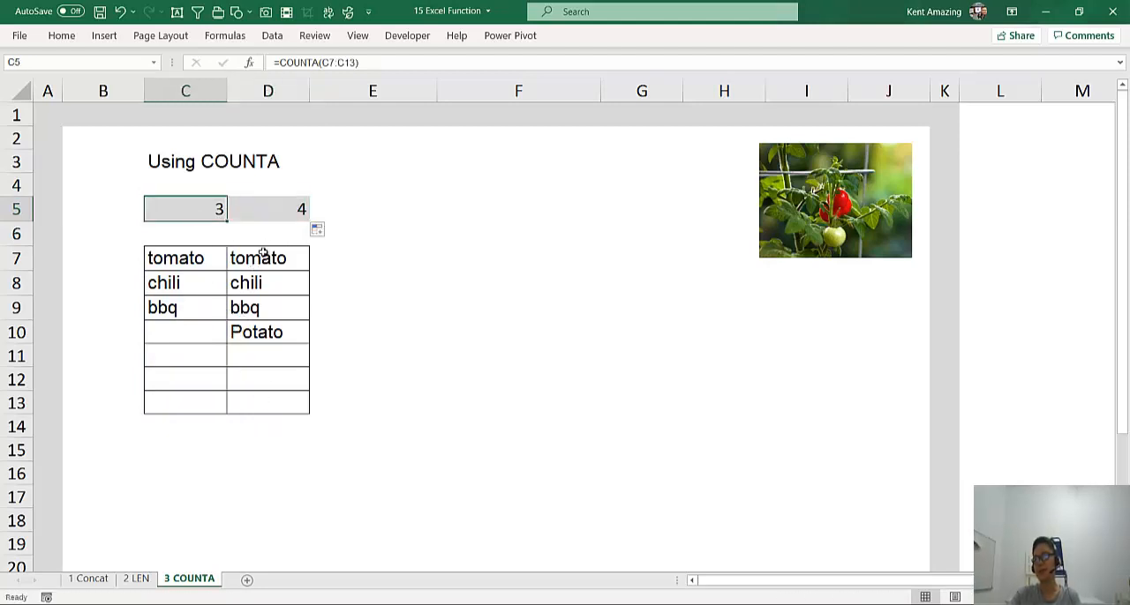
{"action": "left_click_drag", "start_coordinate": [263, 256], "coordinate": [249, 403]}
{"action": "left_click_drag", "start_coordinate": [201, 260], "coordinate": [200, 396]}
{"action": "left_click", "coordinate": [260, 402]}
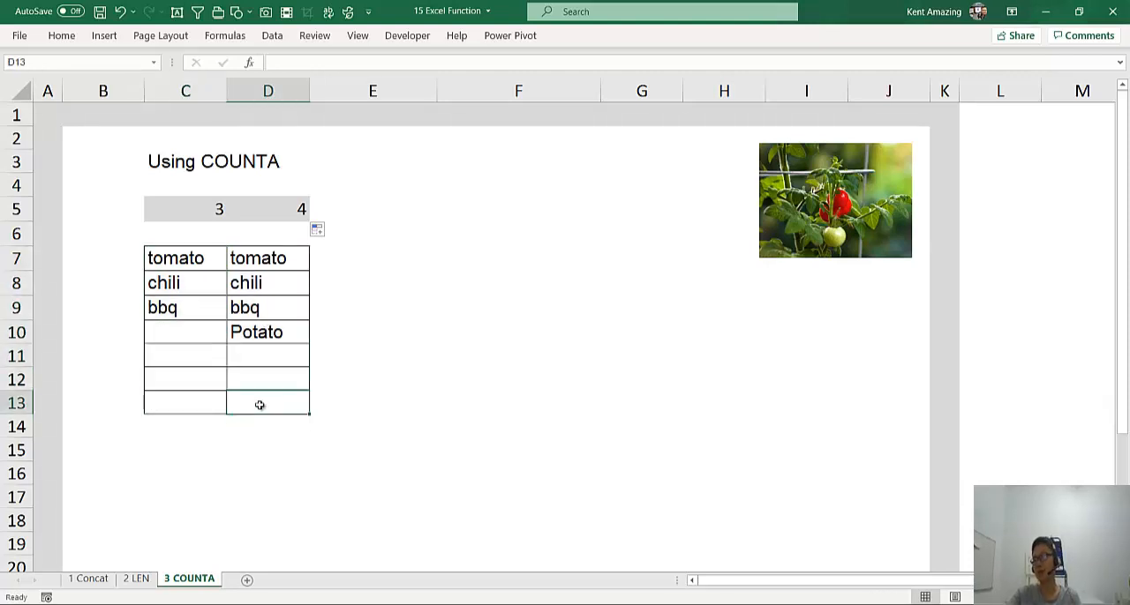
{"action": "scroll", "coordinate": [260, 405], "scroll_direction": "up", "scroll_amount": 1}
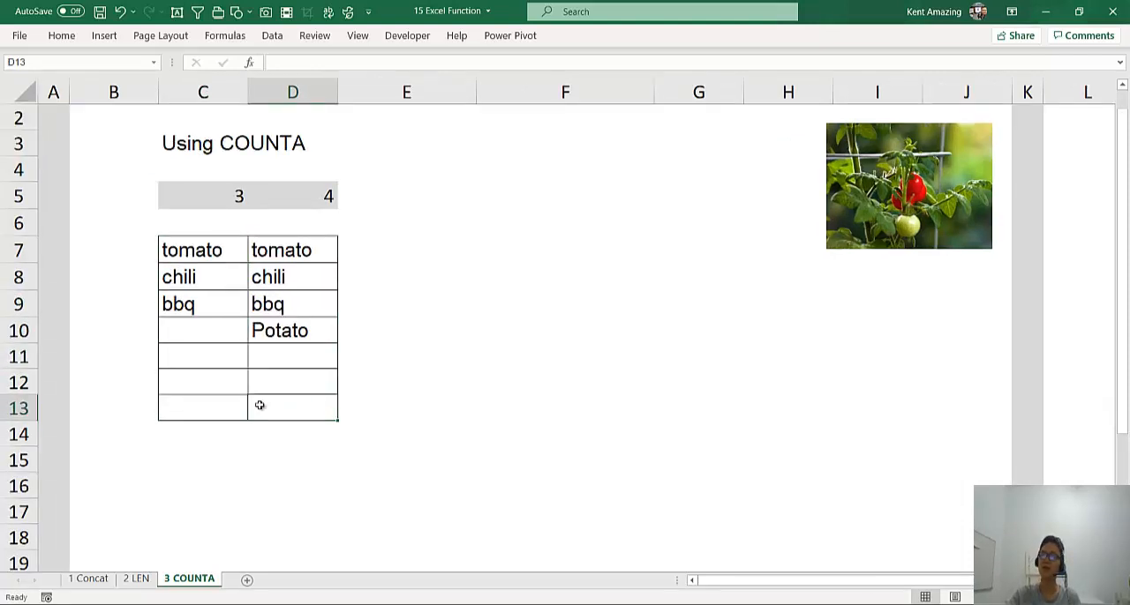
{"action": "scroll", "coordinate": [259, 405], "scroll_direction": "up", "scroll_amount": 1}
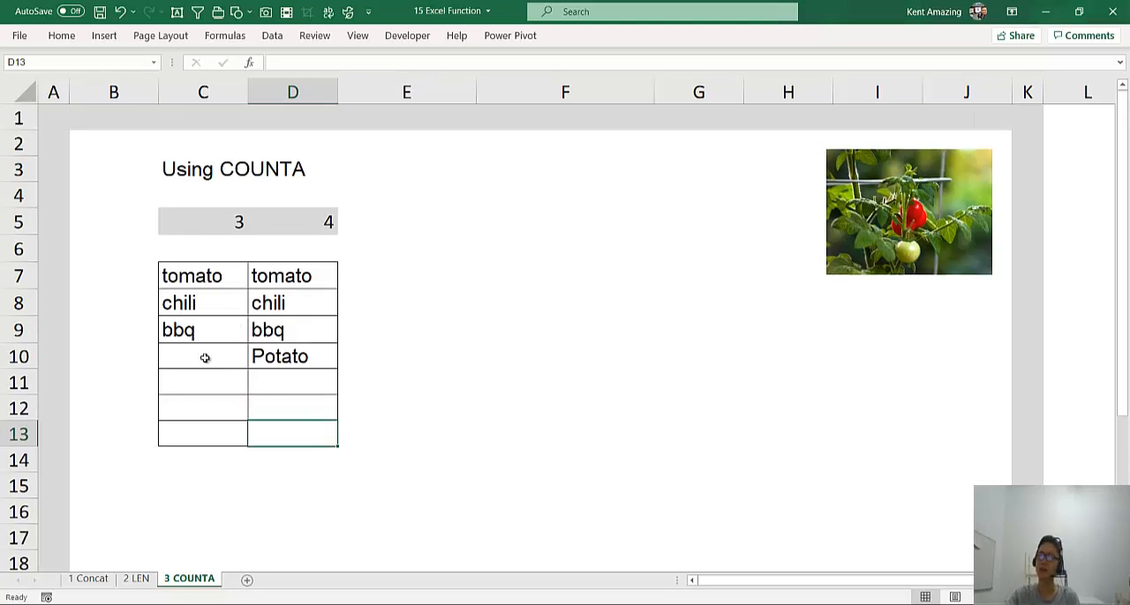